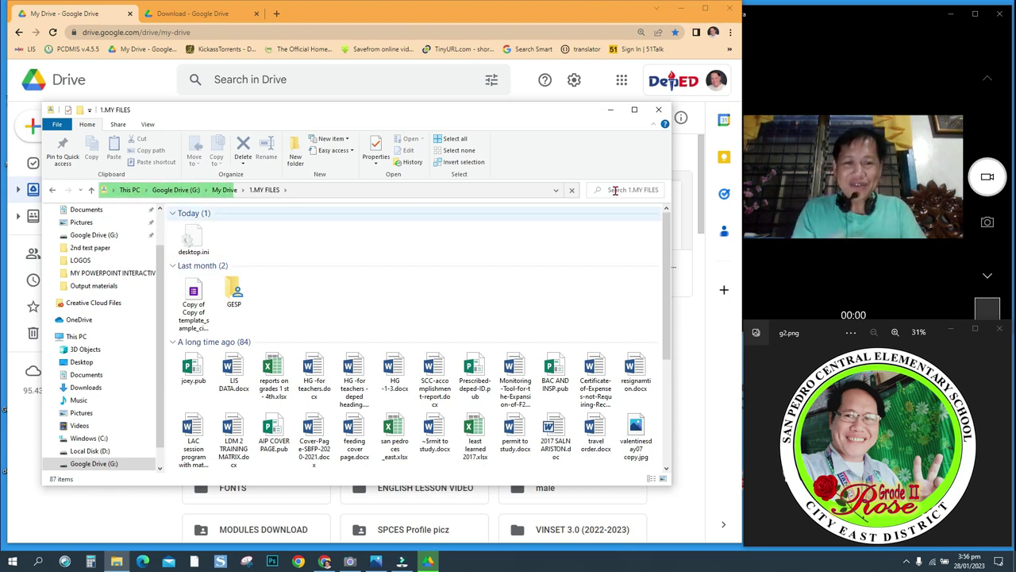
Step: Close the 1.MY FILES folder window to return to the browser
click(658, 111)
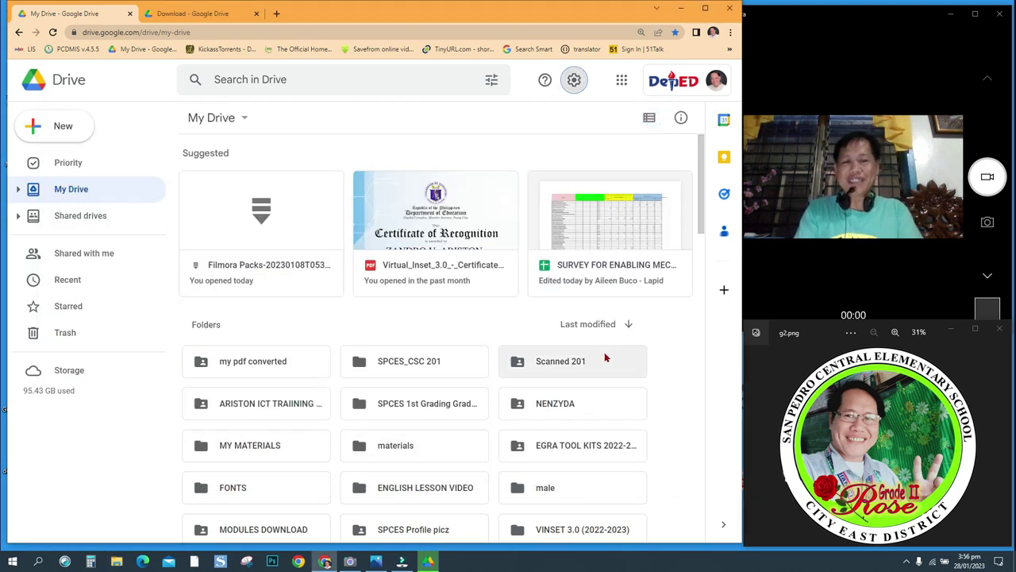
click(117, 561)
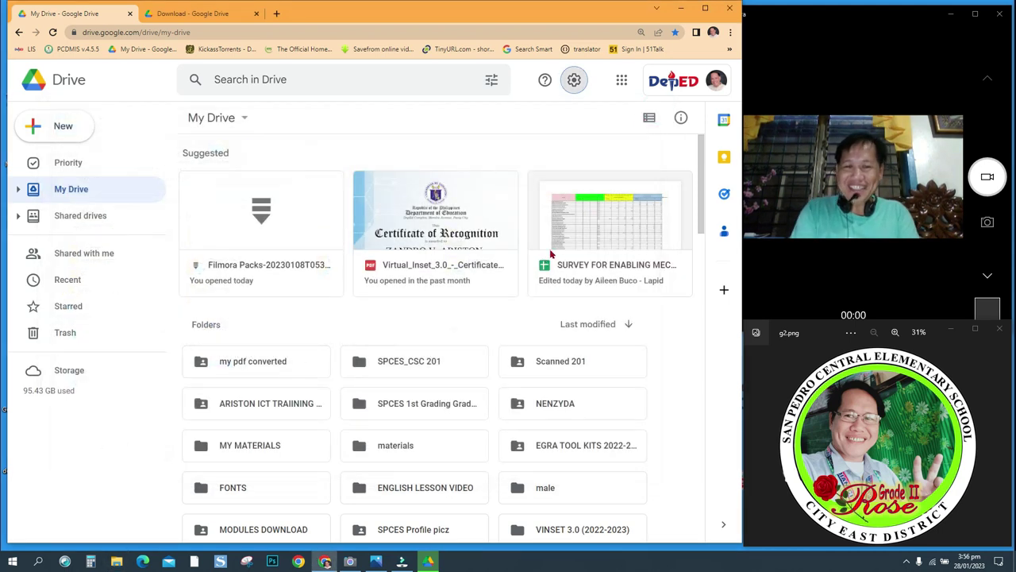
Step: Load office.com in place of the Google Drive download page and open OneDrive from the Microsoft 365 apps
click(191, 14)
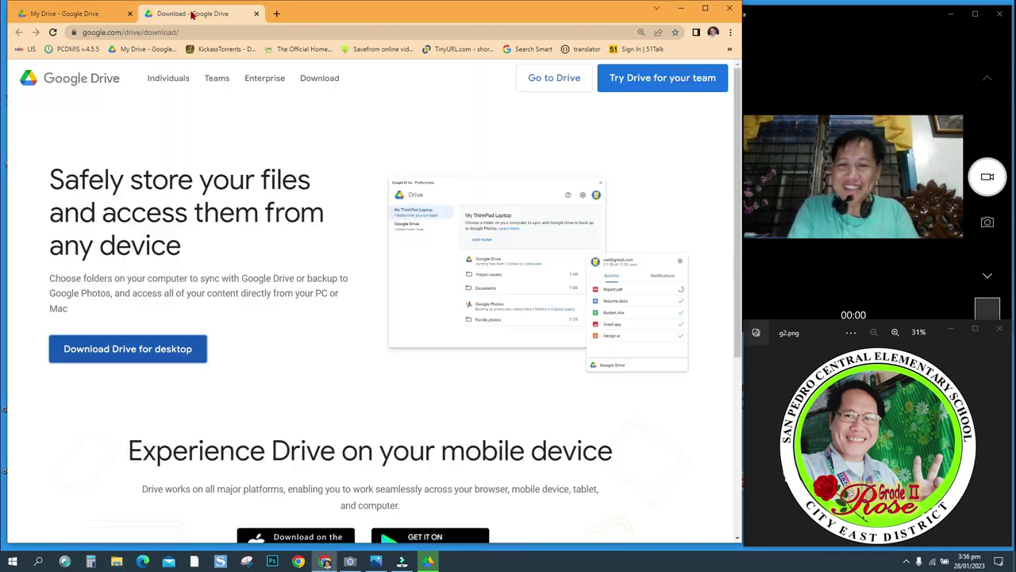
click(282, 37)
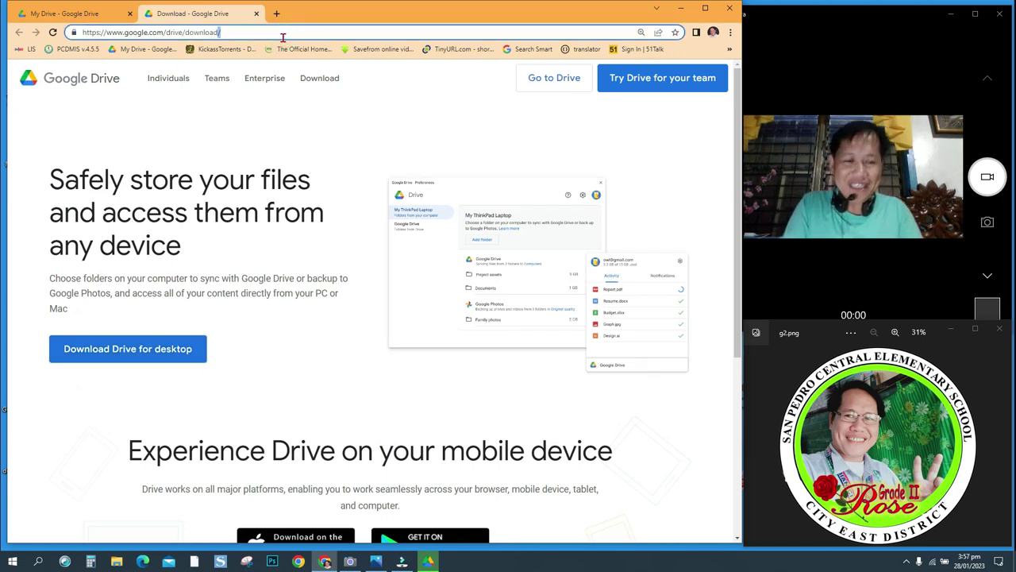
key(BackSpace)
text(of)
key(ctrl+a)
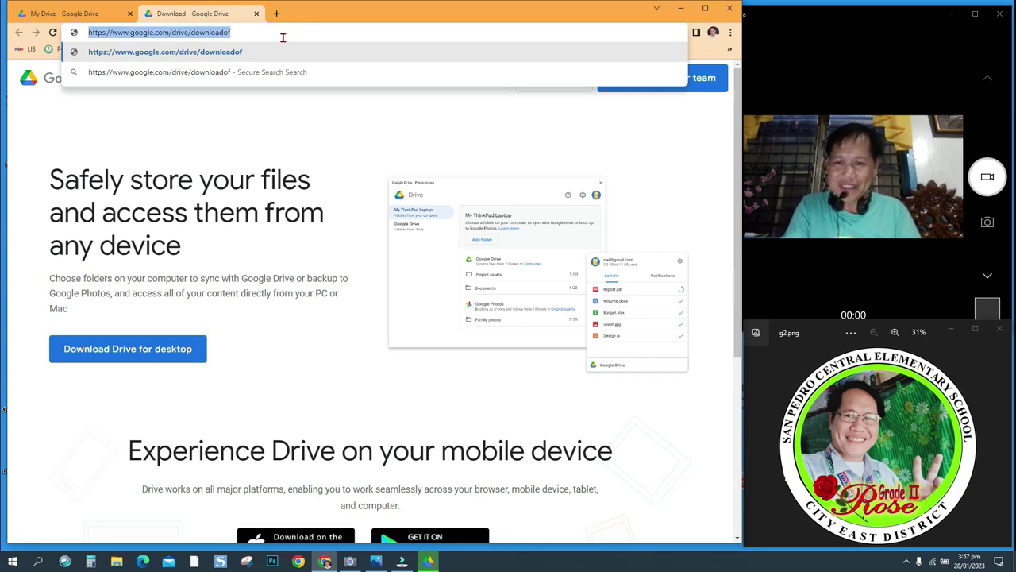
click(283, 35)
text(o)
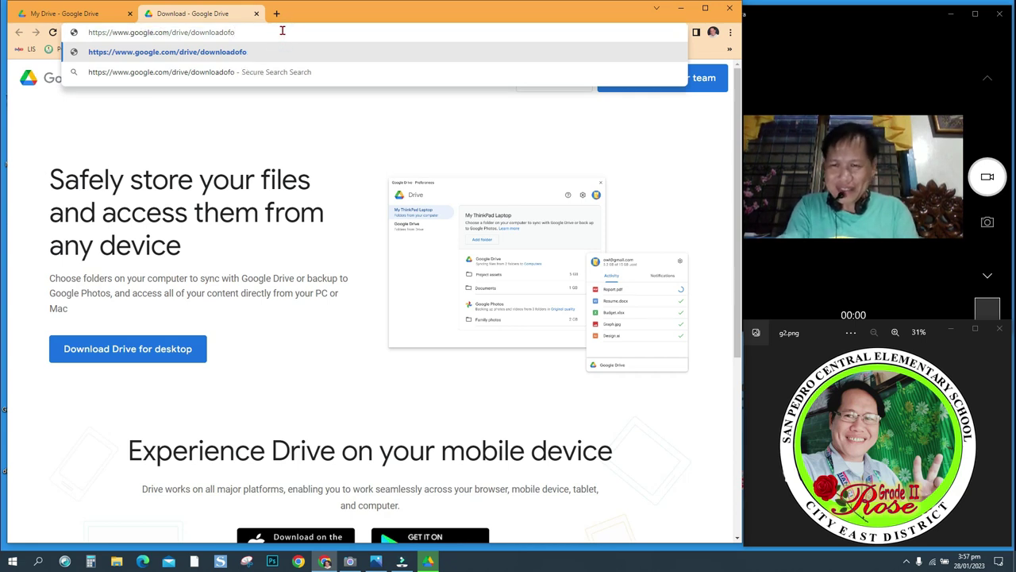
key(ctrl+a)
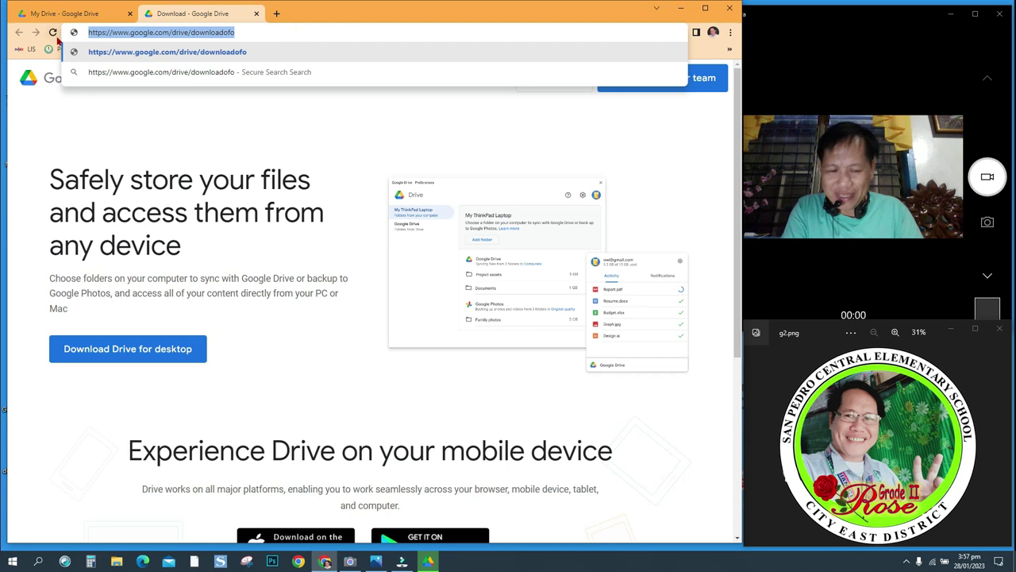
text(off)
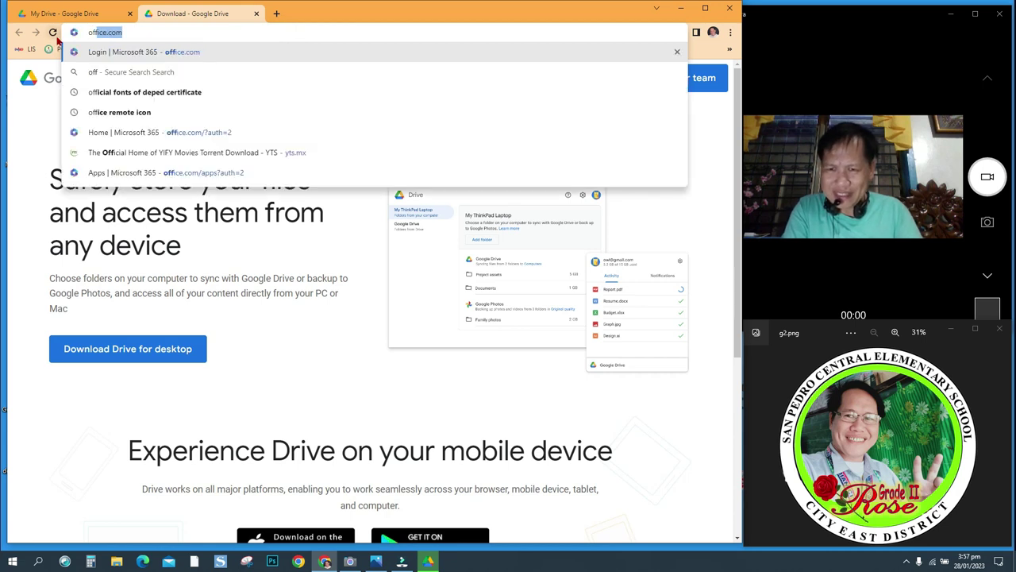
key(Return)
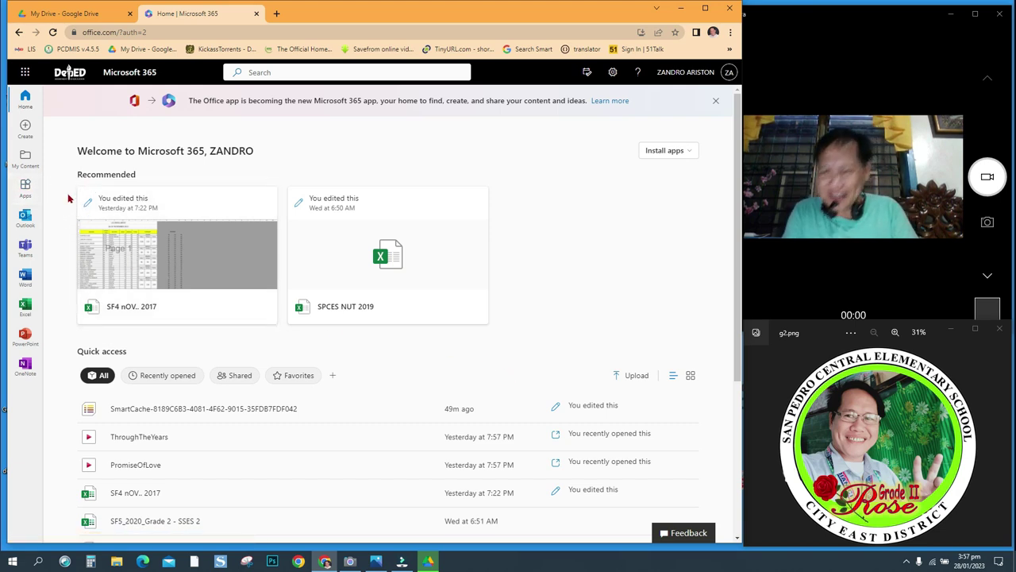
click(25, 188)
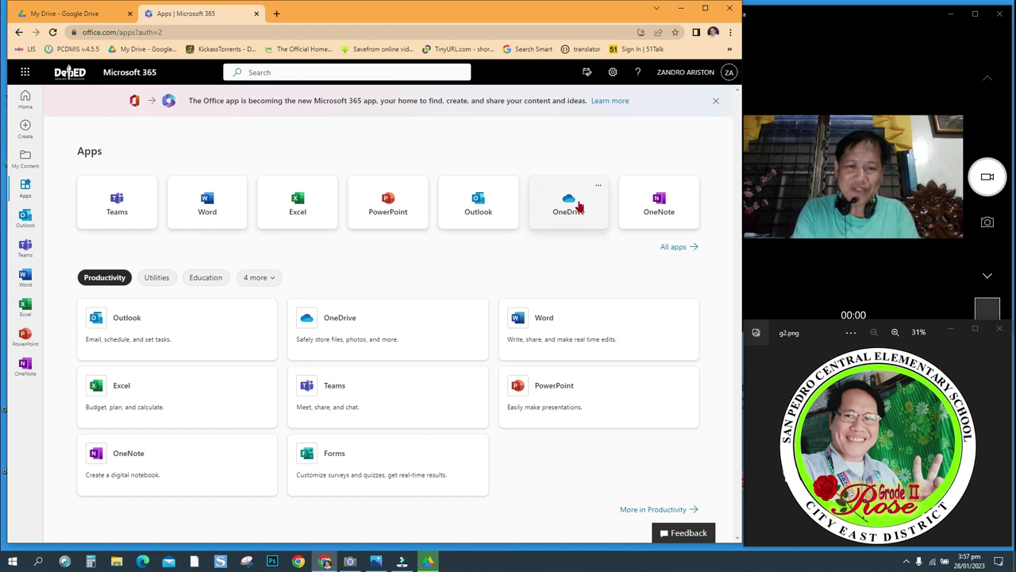
click(579, 205)
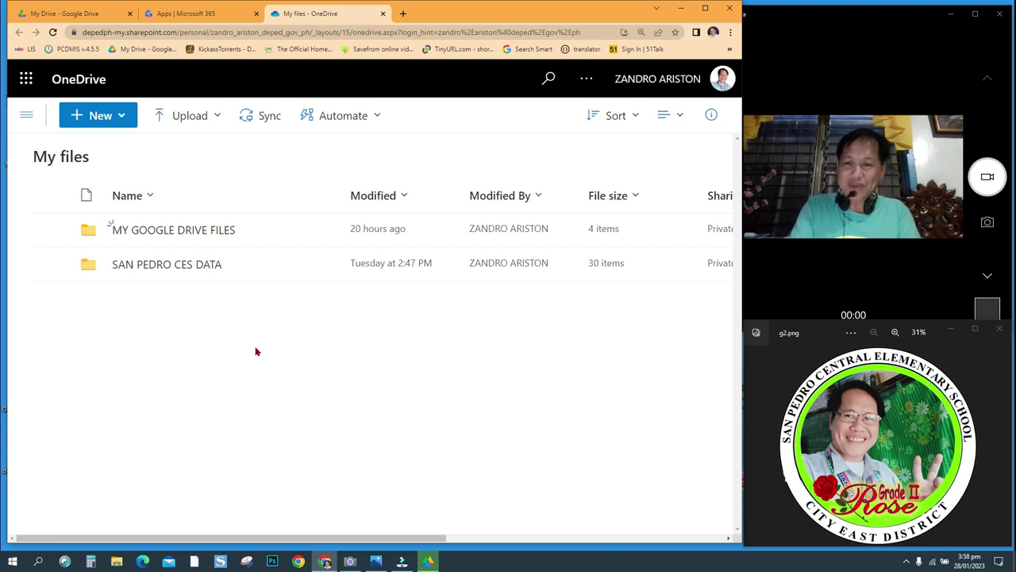
Step: Create a new folder named MY MIGRATION in My files
click(114, 119)
click(118, 149)
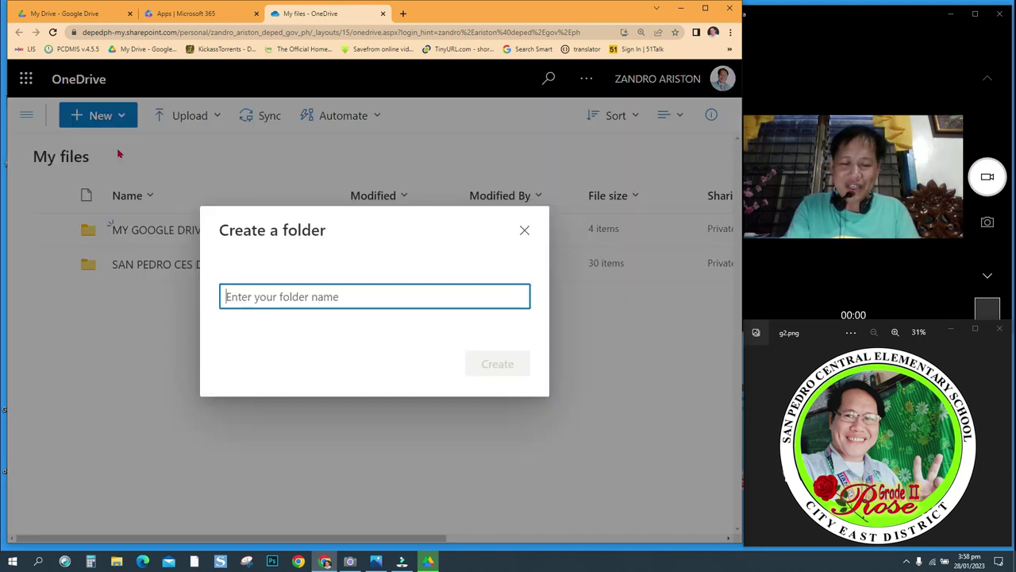
text(MY UPOLOA)
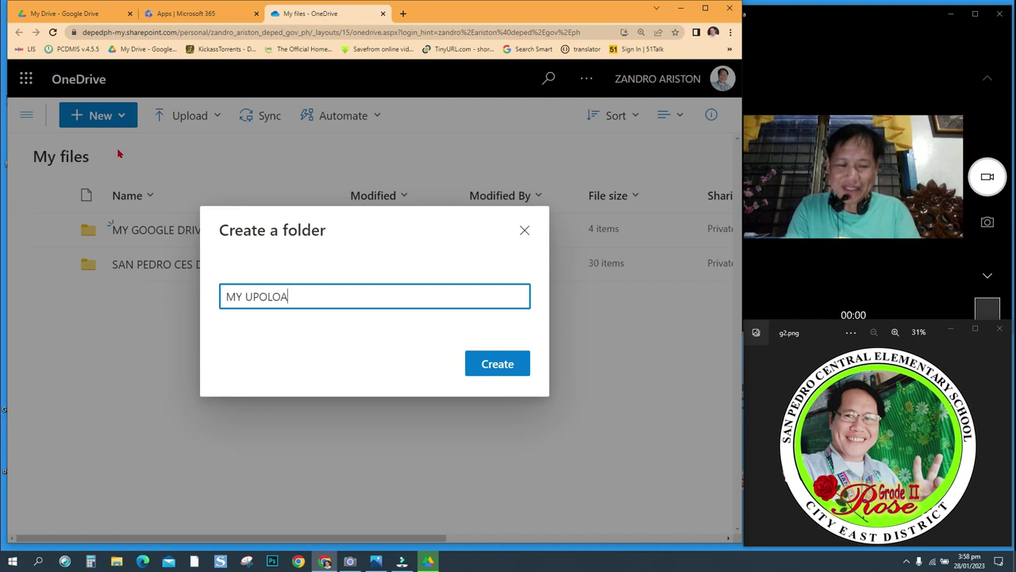
key(BackSpace)
key(BackSpace)
key(BackSpace)
key(BackSpace)
key(BackSpace)
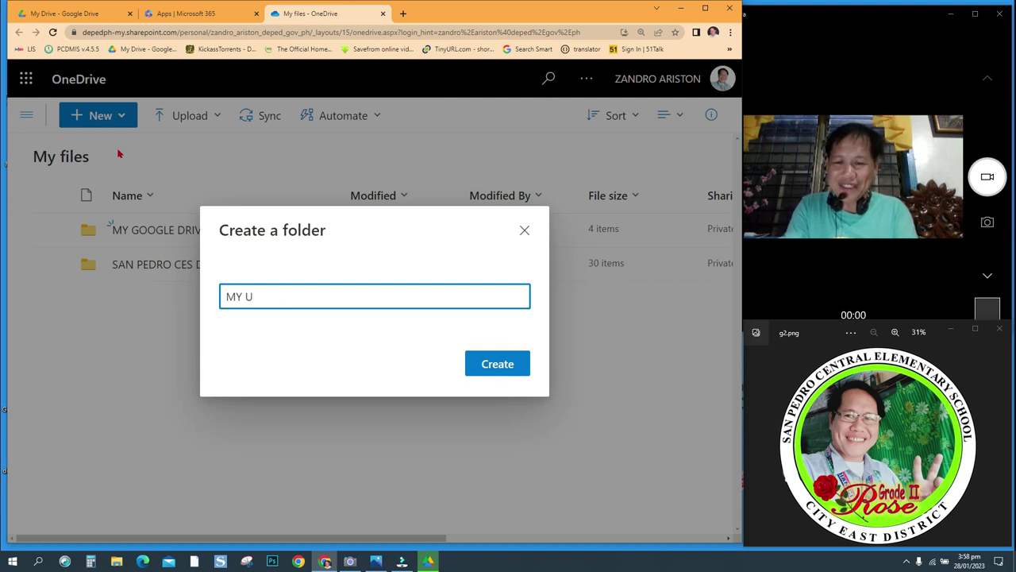
text(,MIGRA)
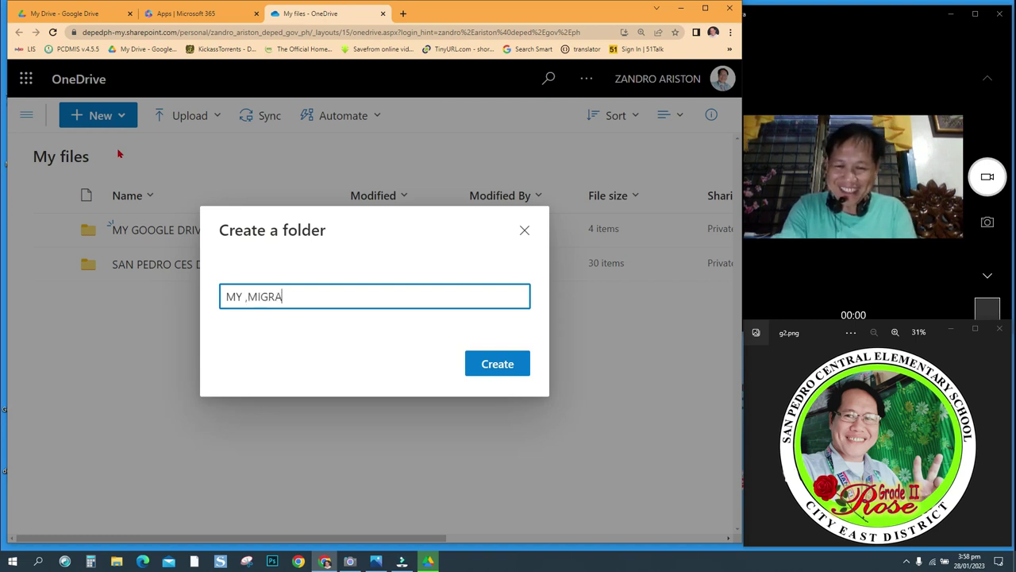
text(TION)
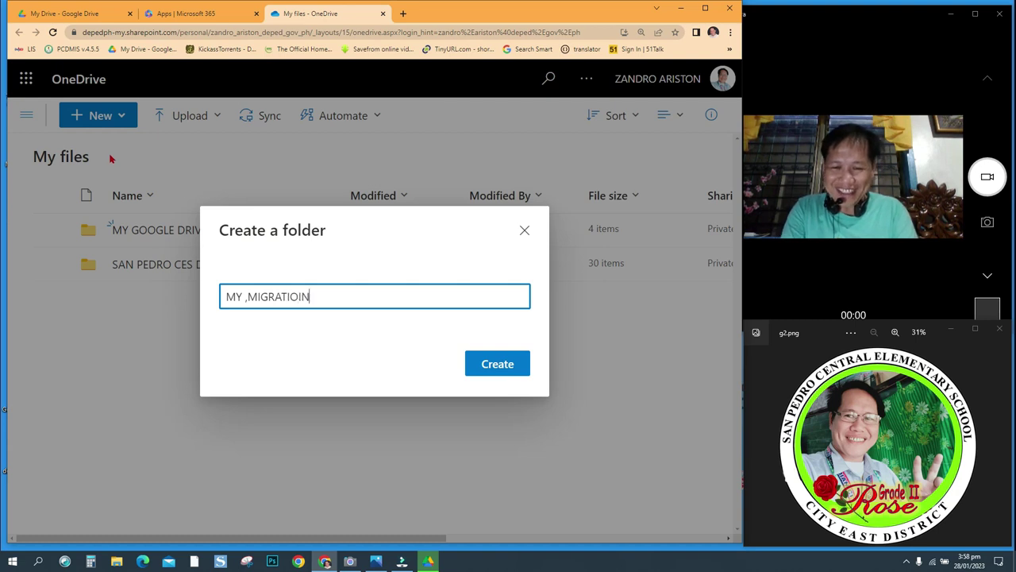
key(BackSpace)
text(N)
key(Left)
key(Left)
key(Left)
key(Left)
key(Left)
key(Left)
key(Left)
key(Left)
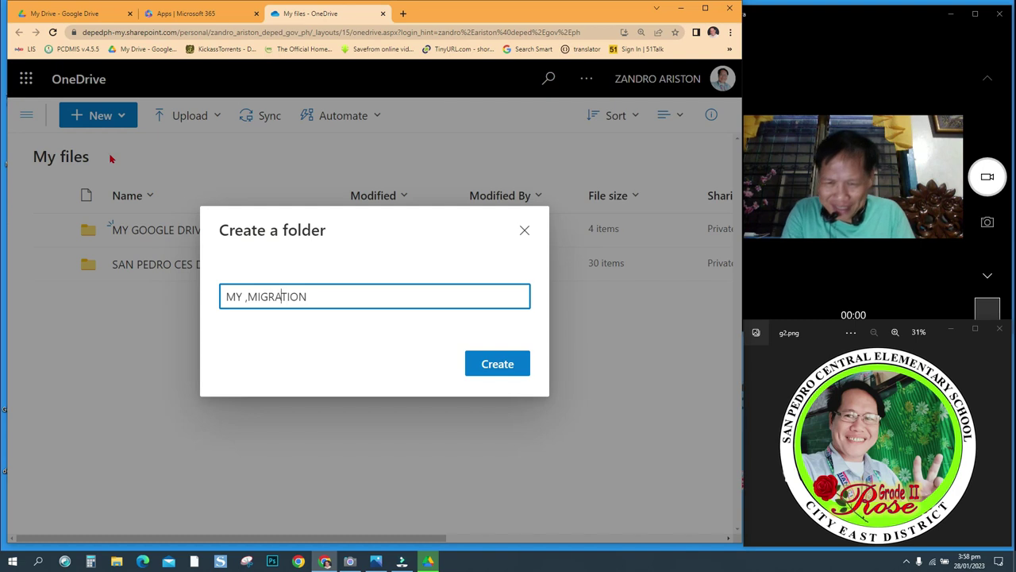
key(BackSpace)
key(BackSpace)
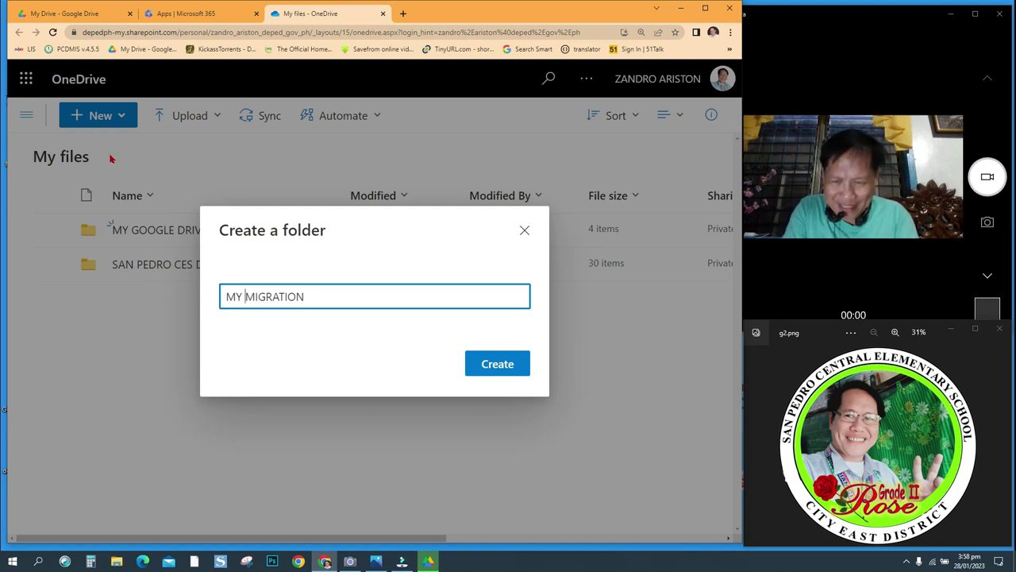
click(492, 365)
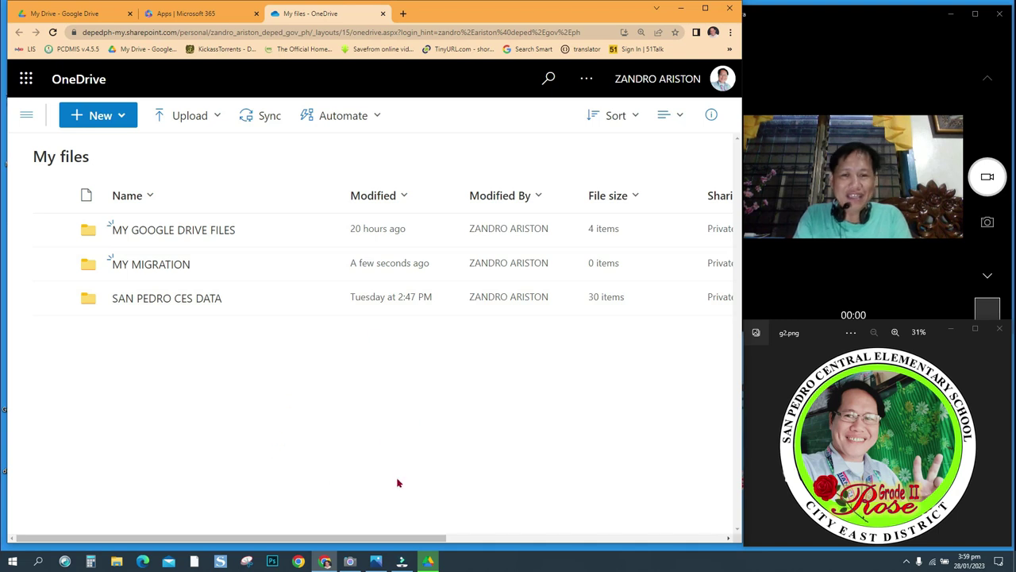
Step: Start syncing the OneDrive files to this PC and dismiss the syncing notice
click(264, 119)
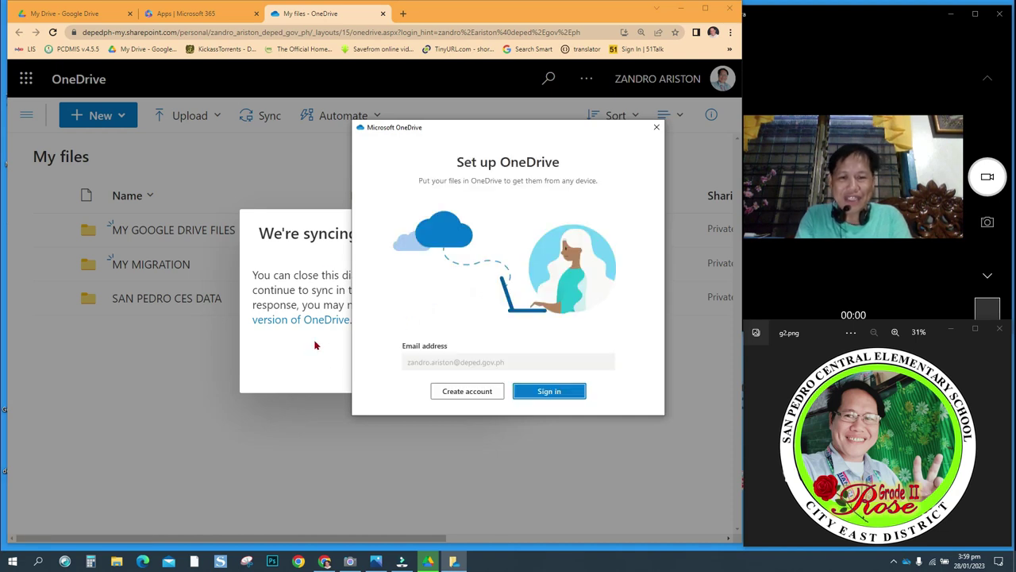
click(333, 214)
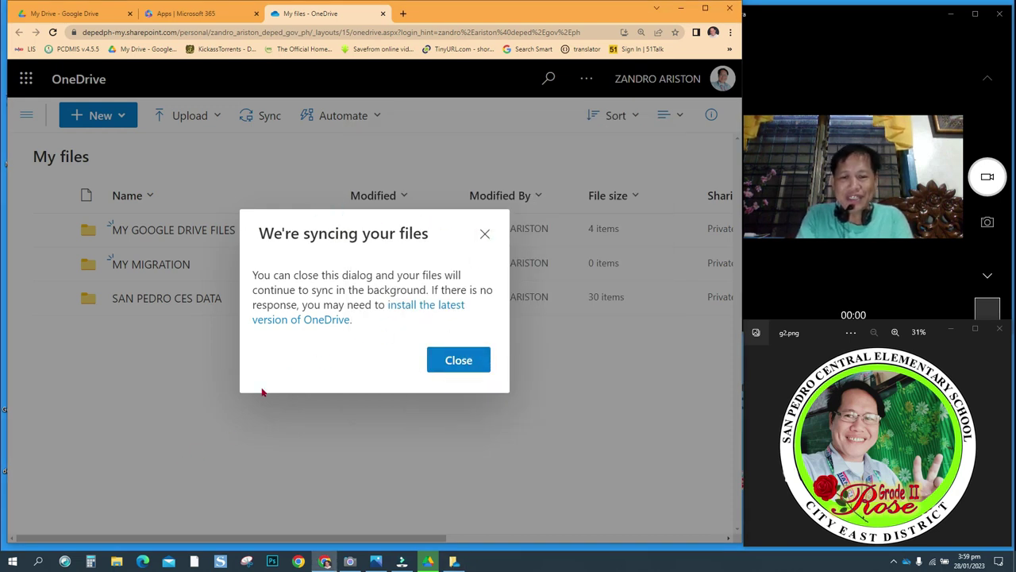
click(485, 236)
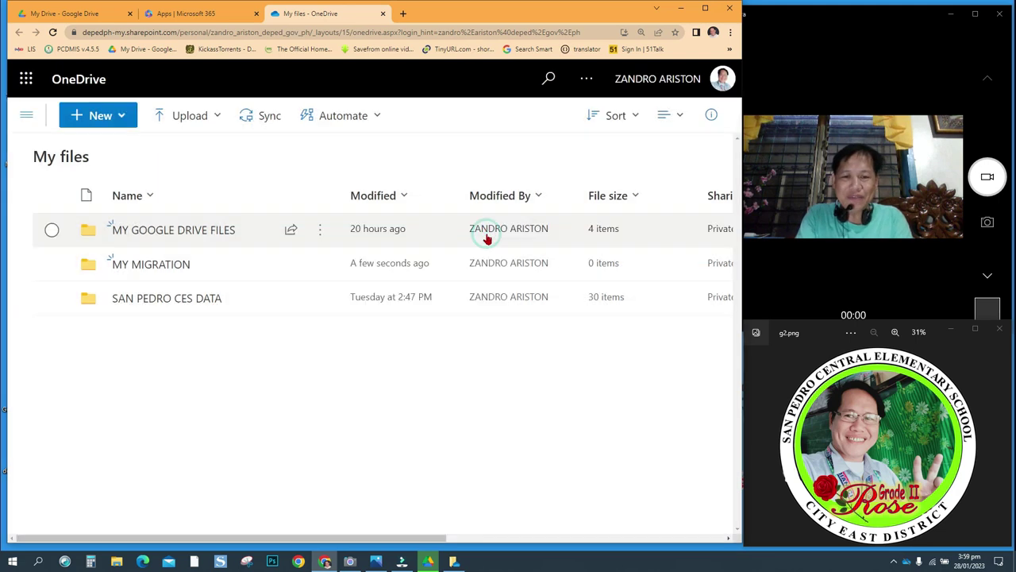
Step: Sign in to the OneDrive desktop setup with the prefilled account and use the existing OneDrive folder on this PC
mouse_move(432, 563)
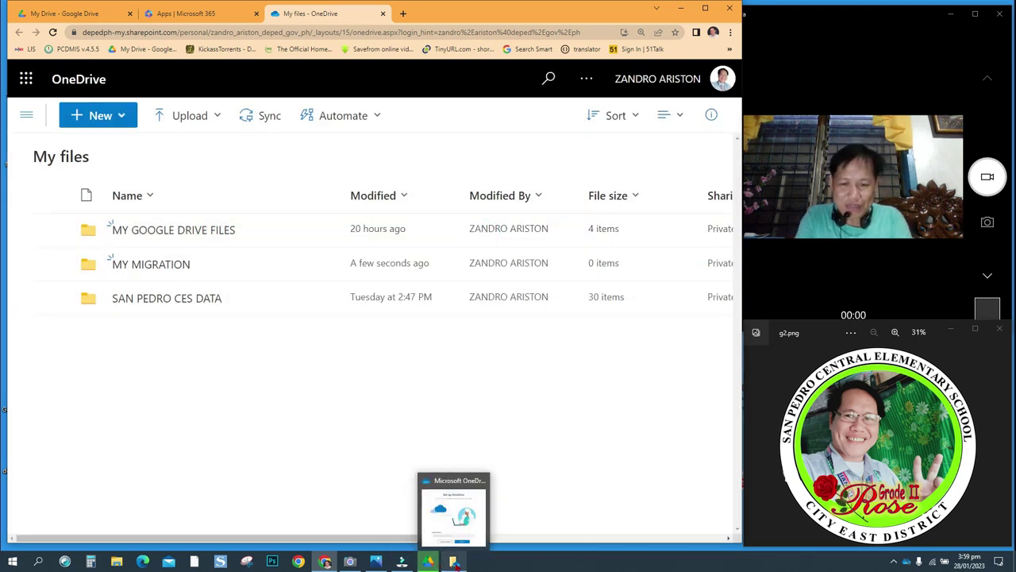
click(454, 561)
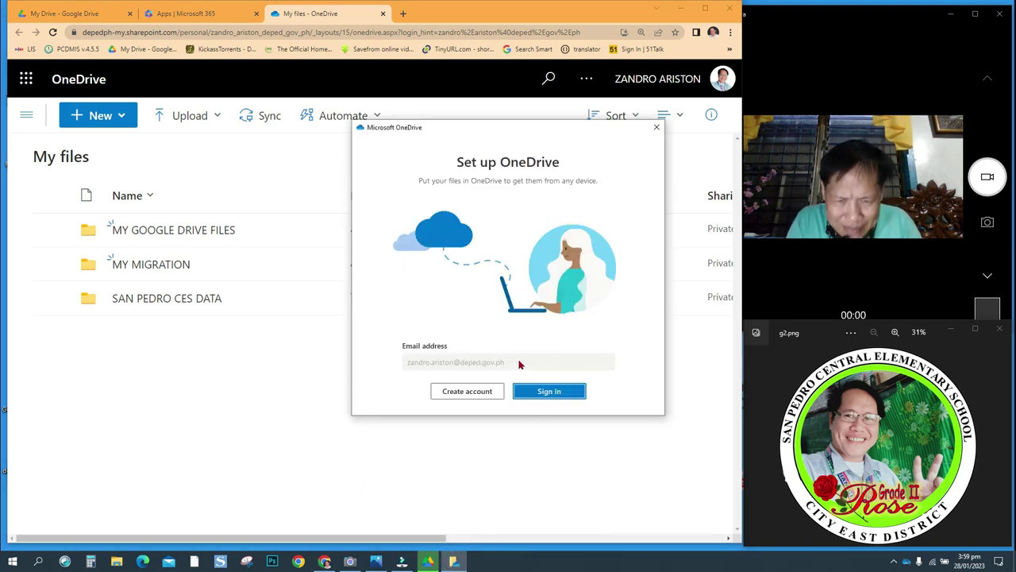
click(557, 390)
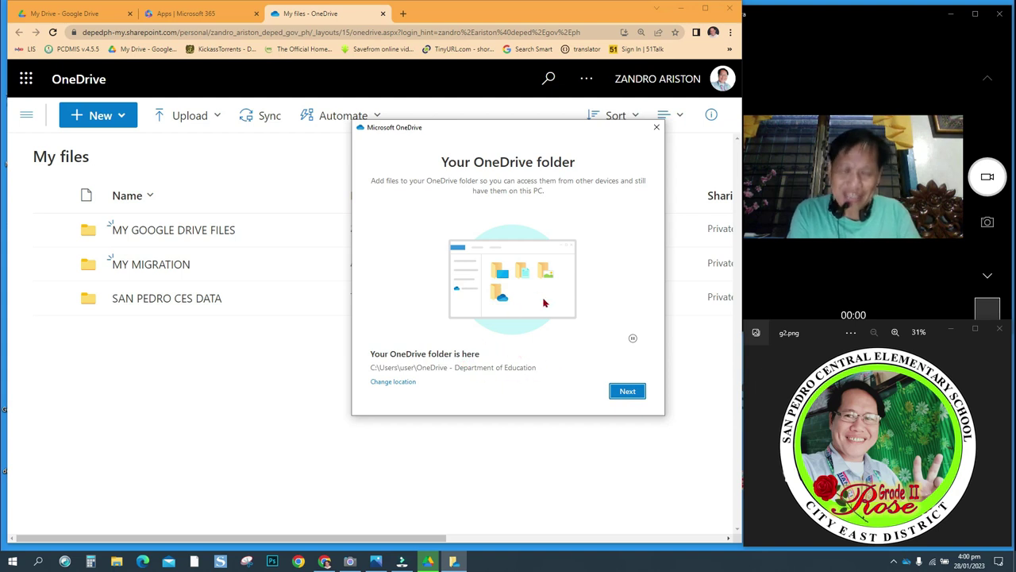
click(627, 394)
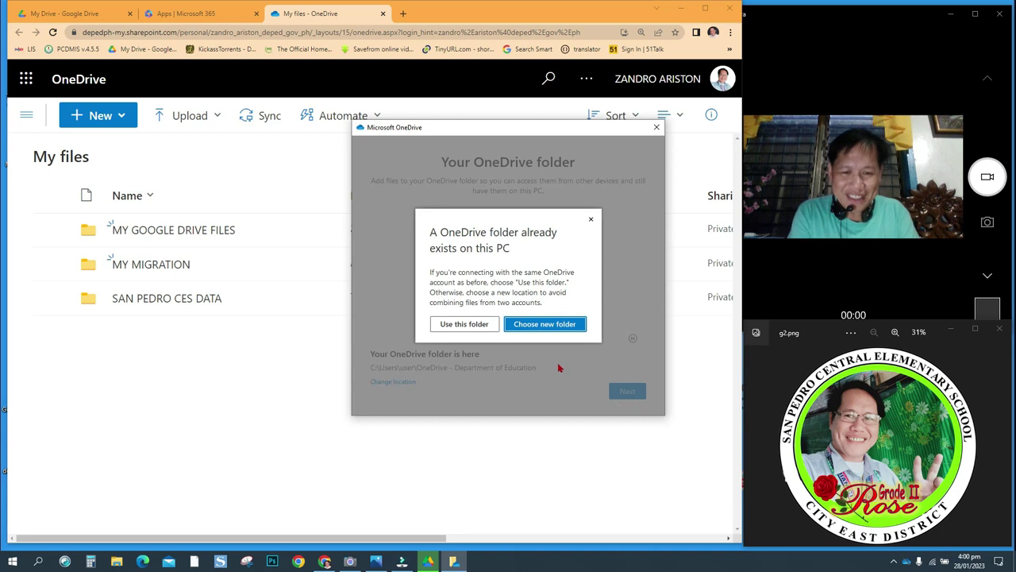
click(477, 325)
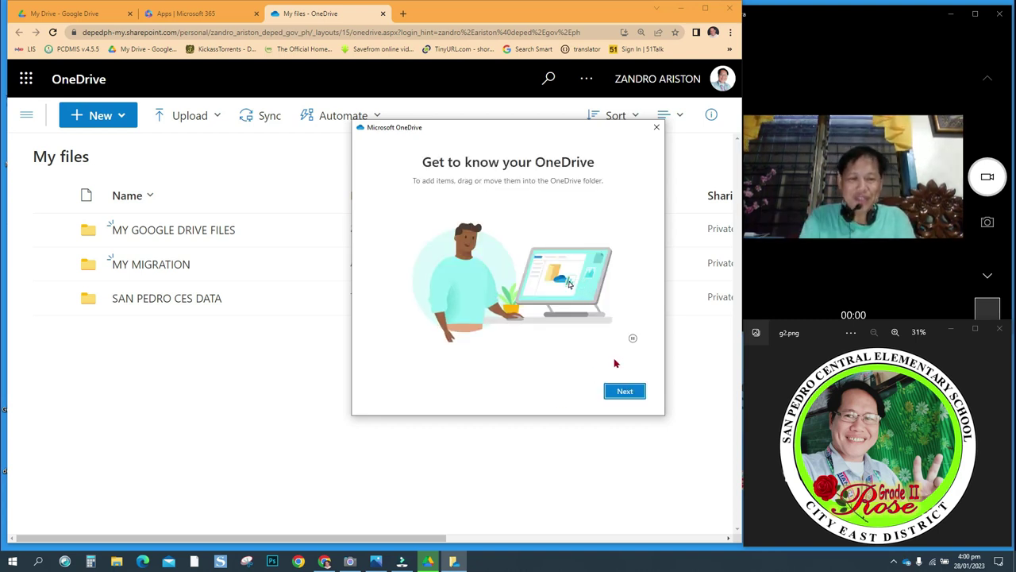
Step: Go through the remaining OneDrive introduction pages, postpone the mobile app, and open the local OneDrive folder
click(631, 394)
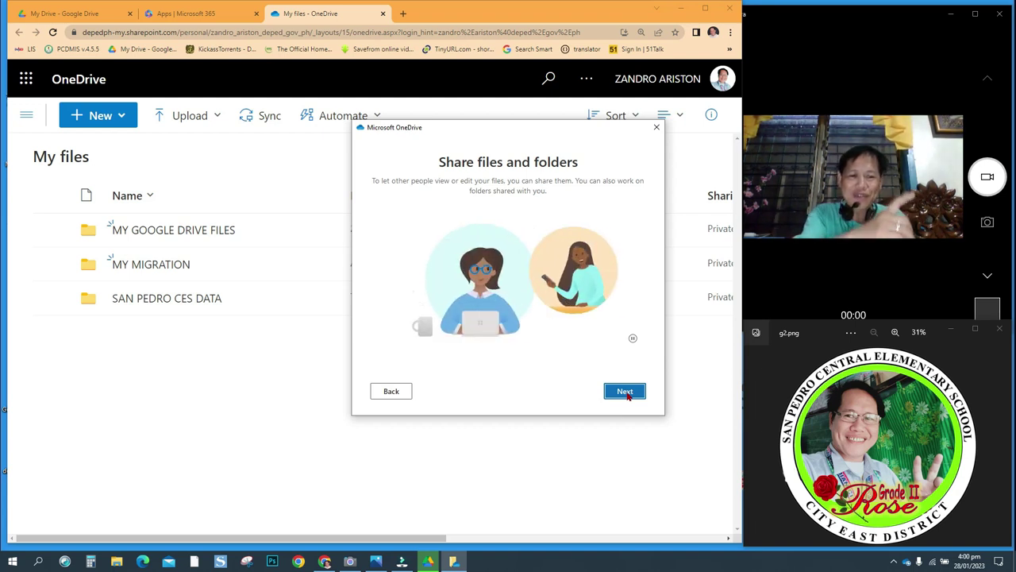
click(626, 392)
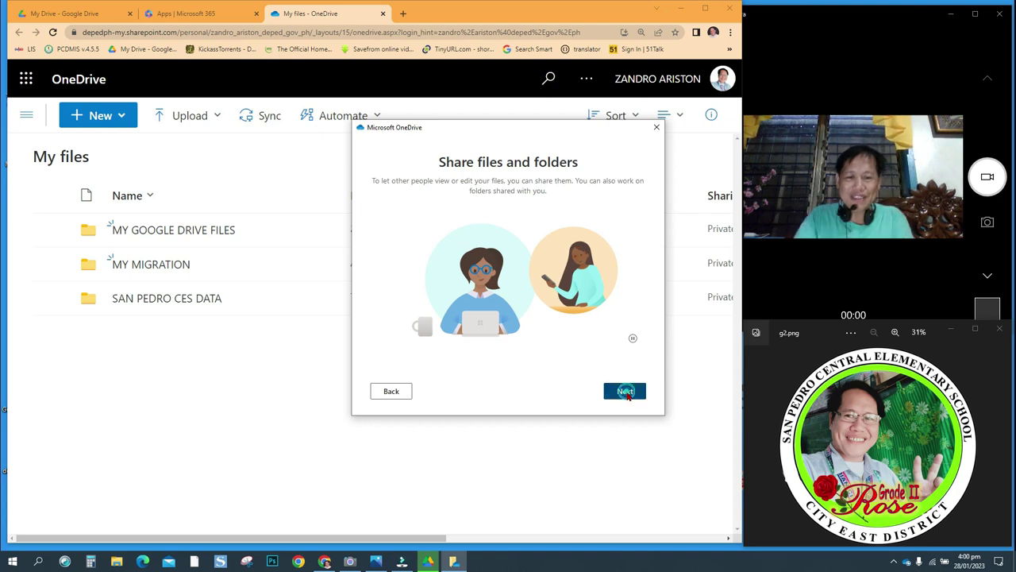
click(626, 392)
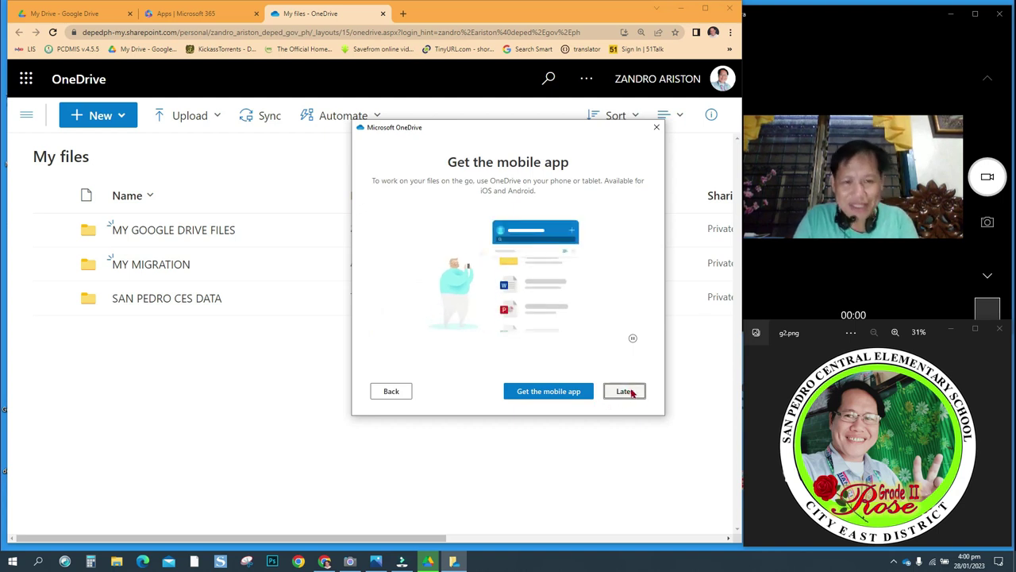
click(626, 395)
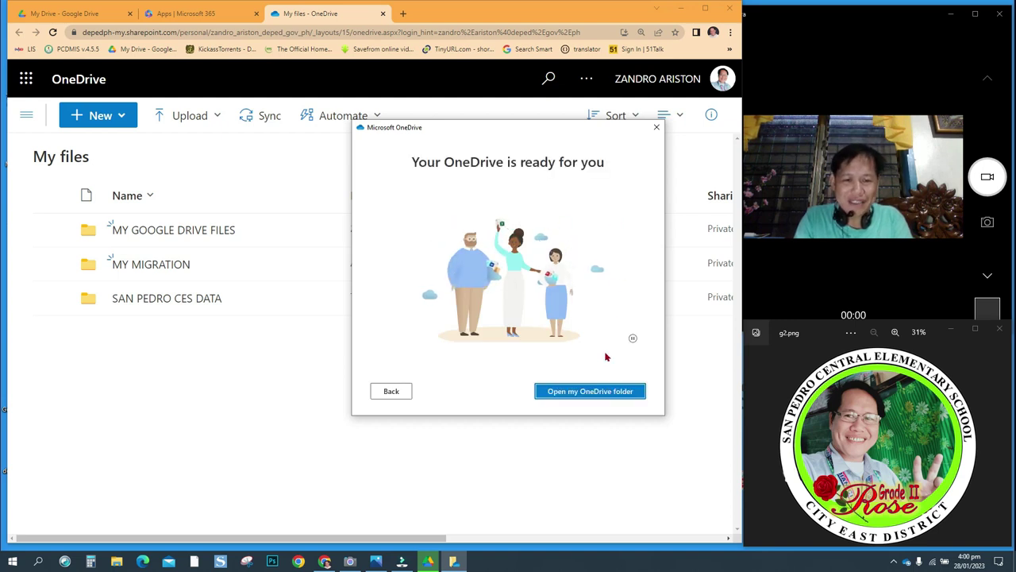
click(592, 392)
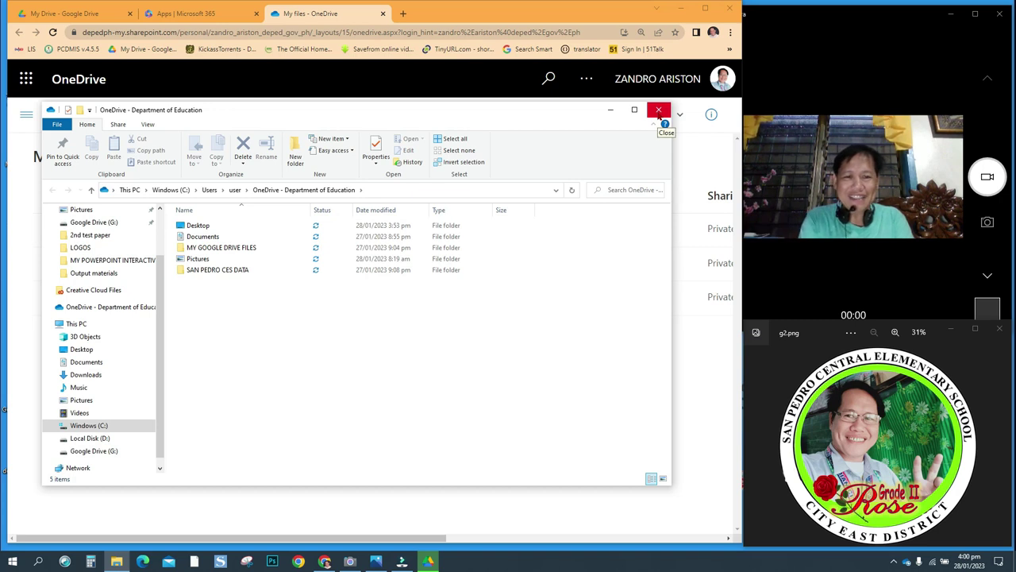
Step: Close the local OneDrive folder window, sync My files again from the web page, and dismiss the syncing notice
click(659, 111)
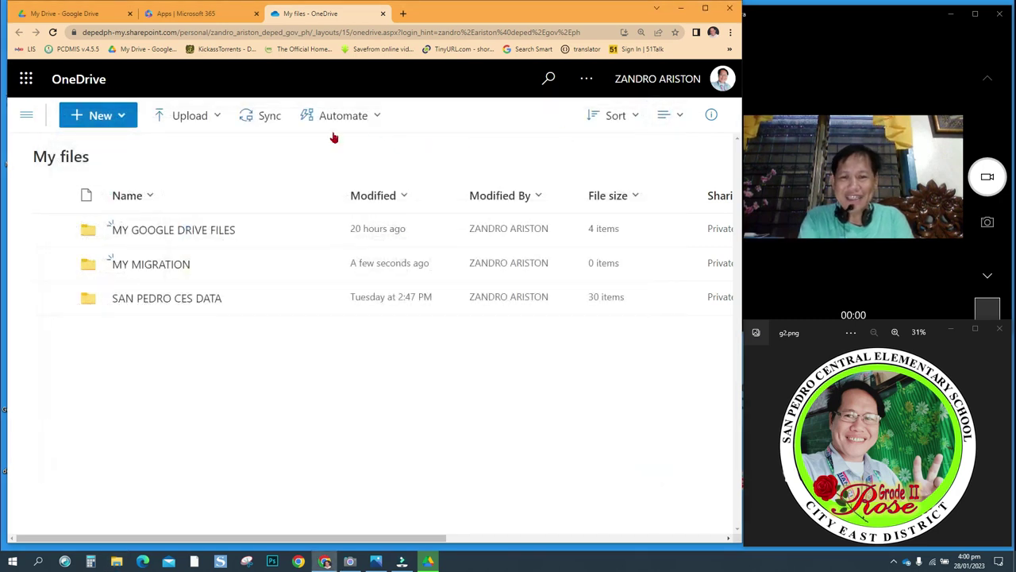
click(270, 121)
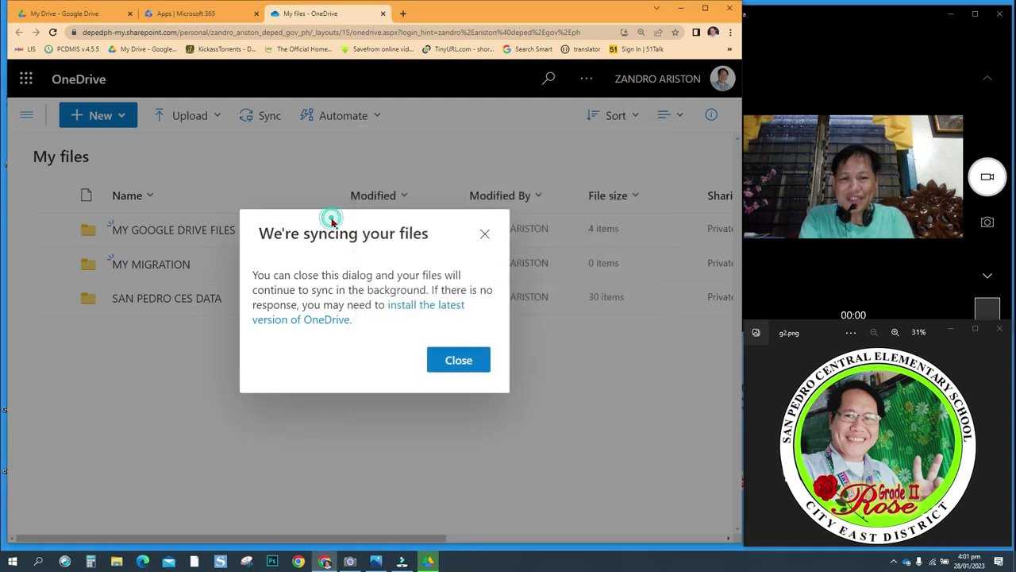
click(484, 233)
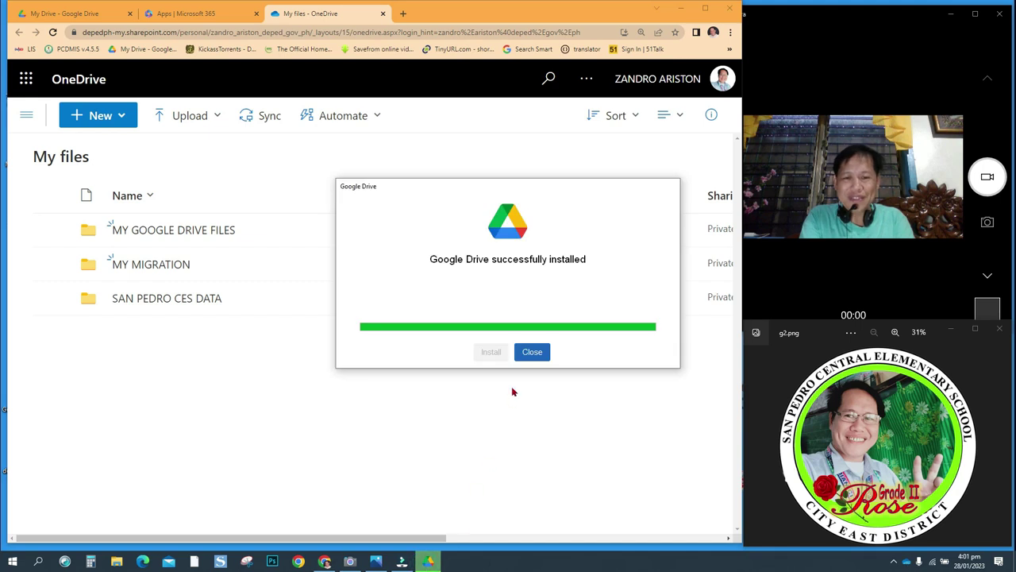
Step: Close the finished Google Drive installer, start syncing the OneDrive files again, and dismiss the syncing notice
click(532, 353)
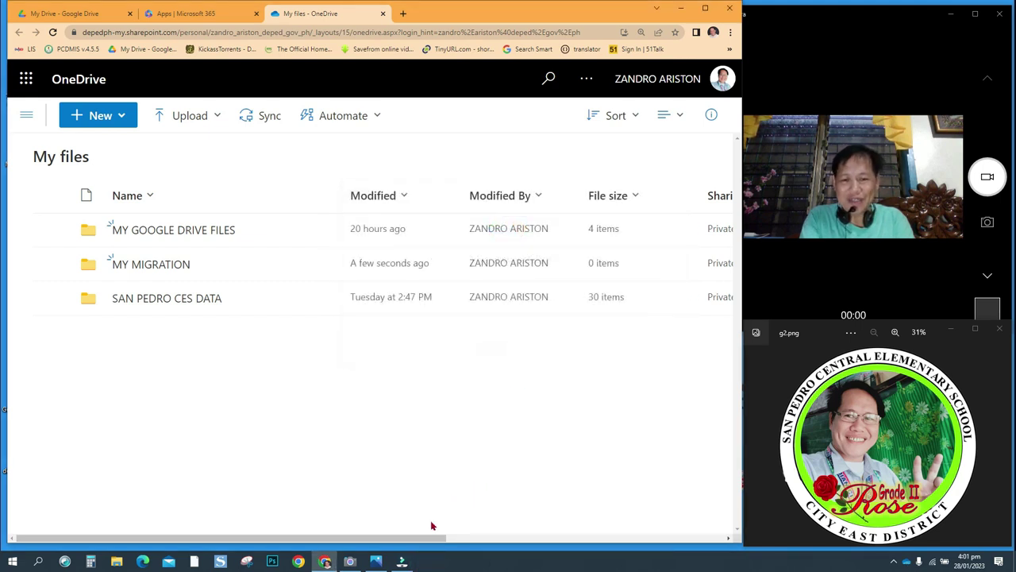
click(264, 118)
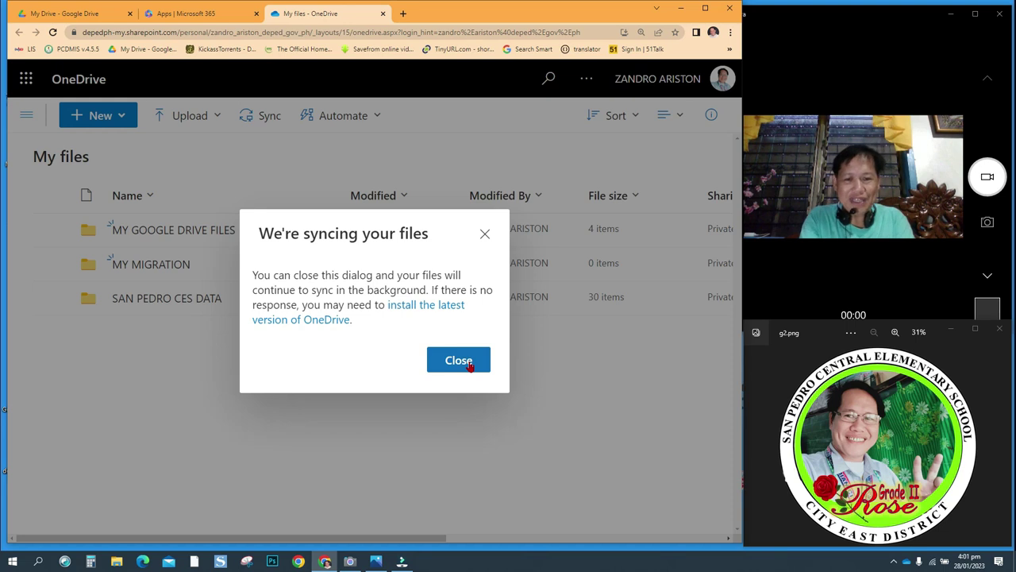
click(484, 235)
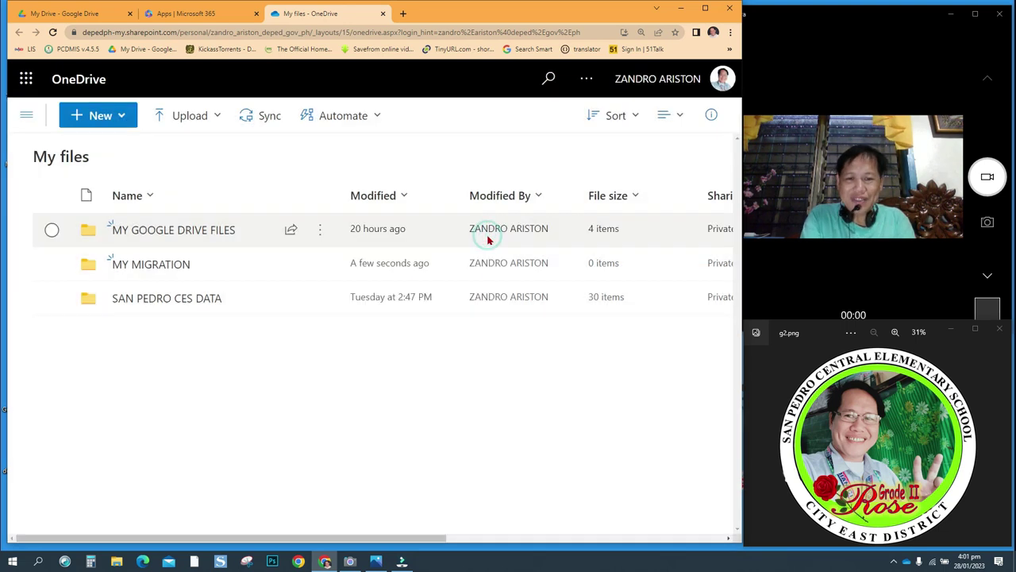
Step: Open the local OneDrive - Department of Education folder in File Explorer and check the OneDrive sync activity
click(117, 561)
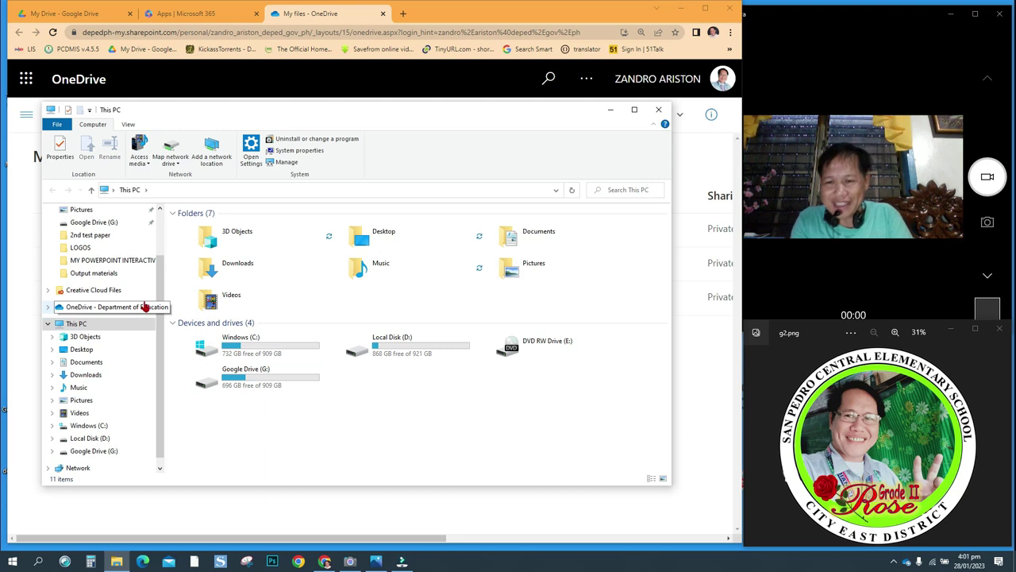
click(69, 310)
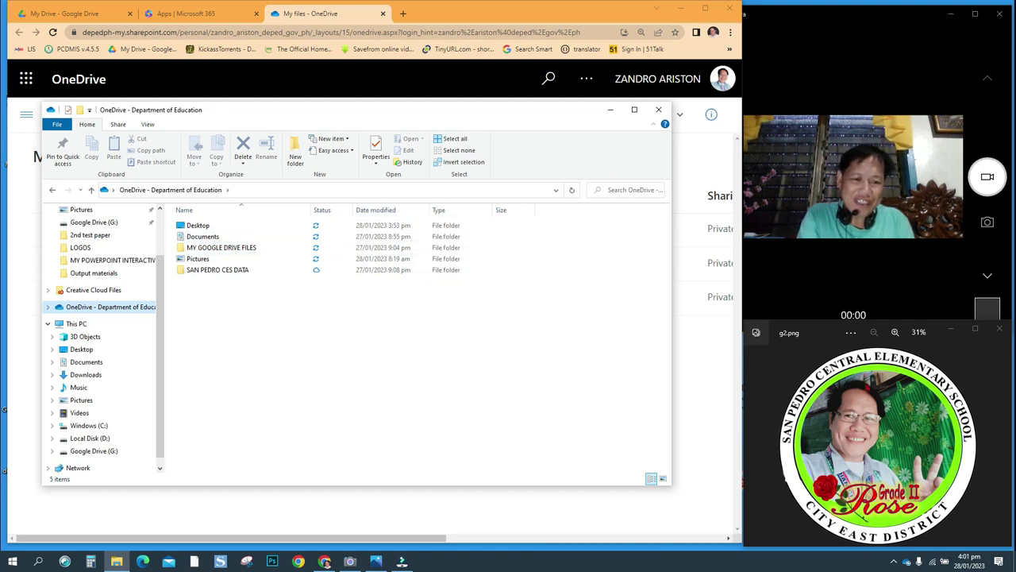
click(908, 564)
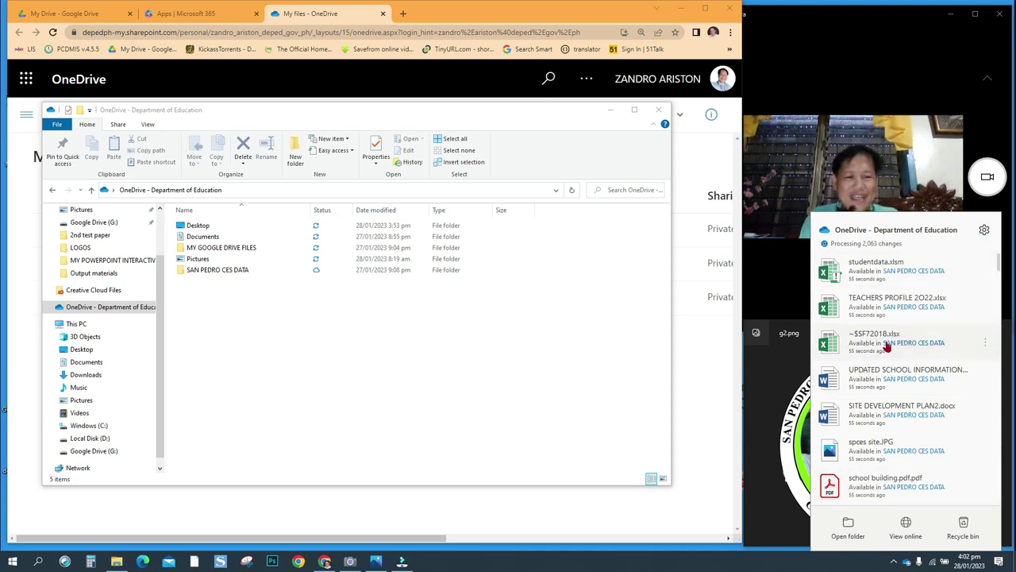
click(720, 487)
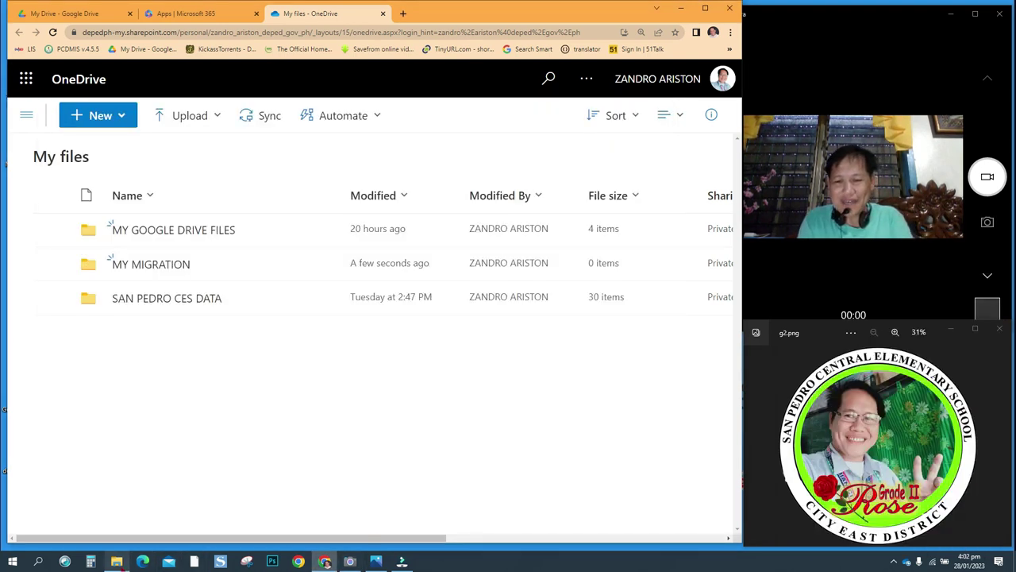
Step: Return to File Explorer, move its window aside, and open My Drive on the Google Drive (G:) drive
click(116, 562)
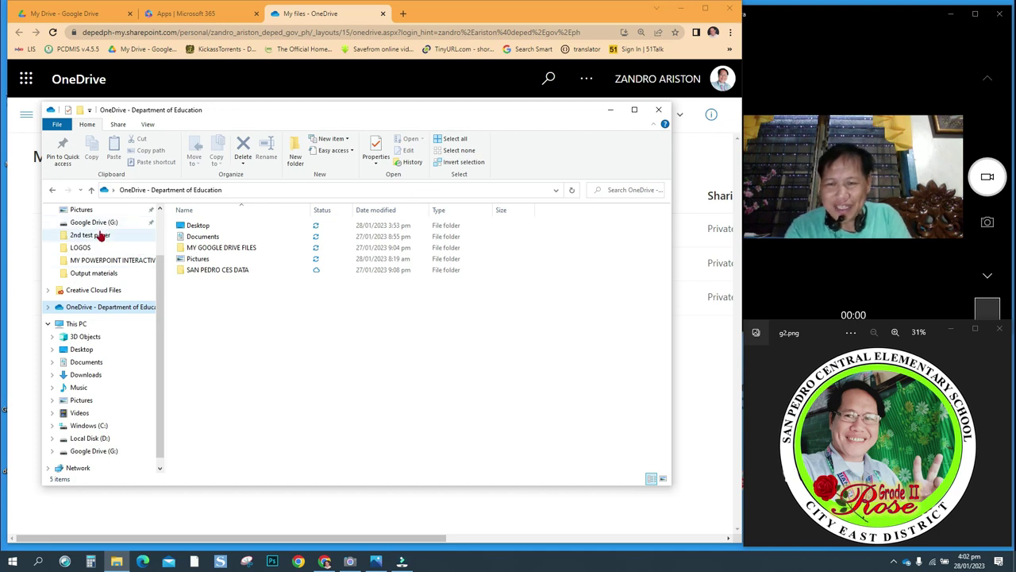
drag(283, 111, 479, 91)
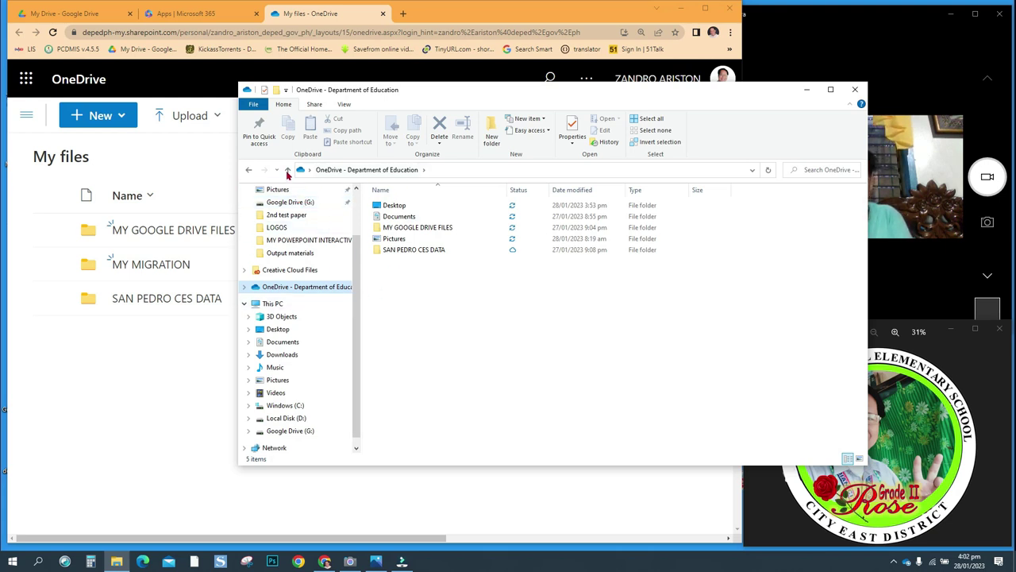
click(278, 303)
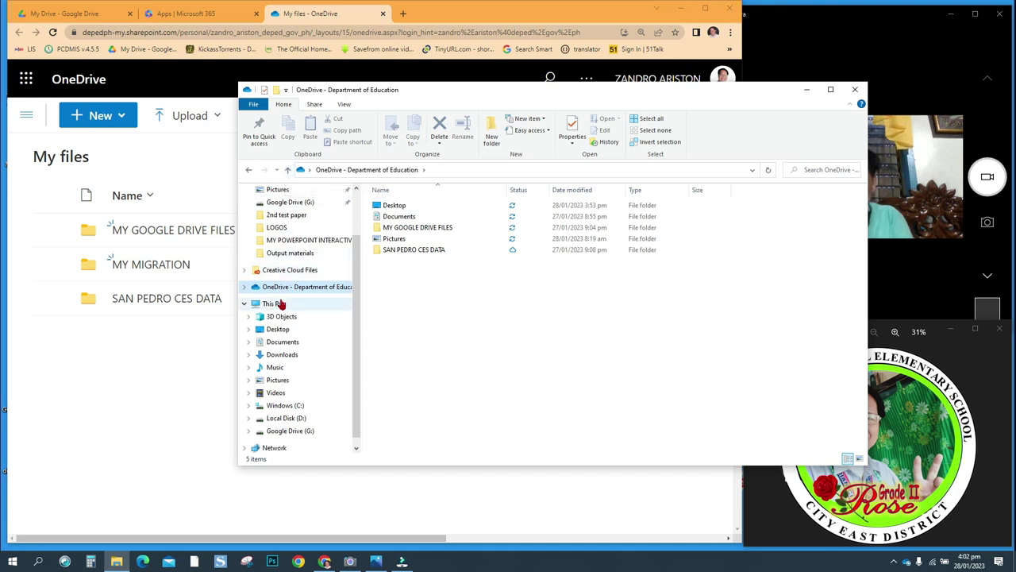
double_click(474, 355)
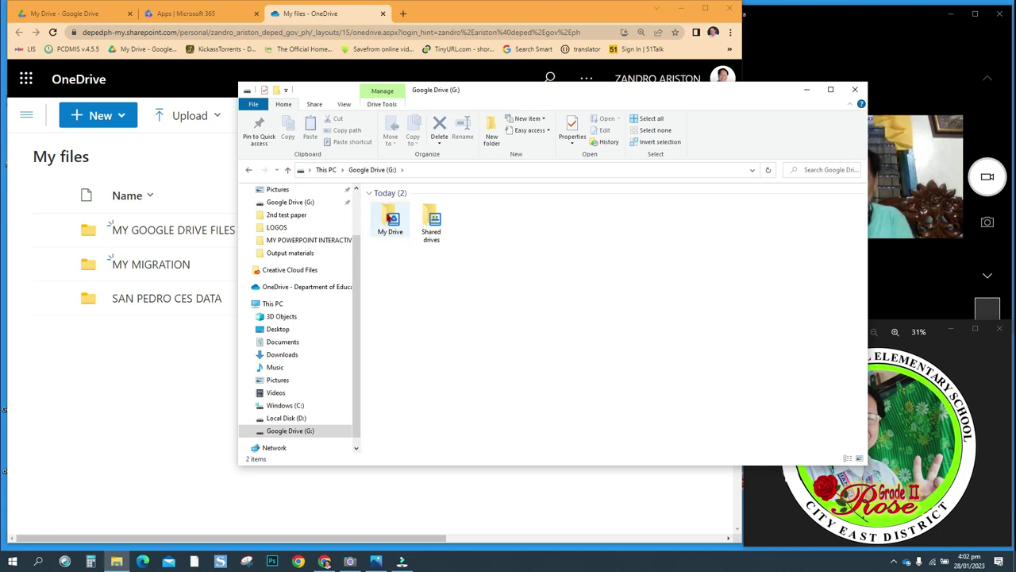
double_click(389, 218)
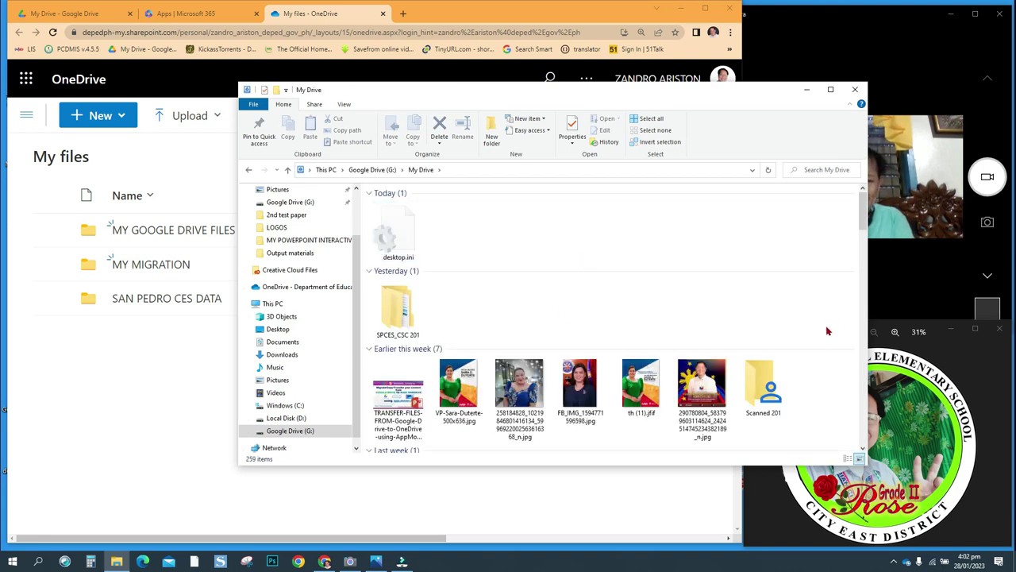
Step: Look through the files and folders in My Drive, then close the File Explorer window
scroll(862, 223, down, 3)
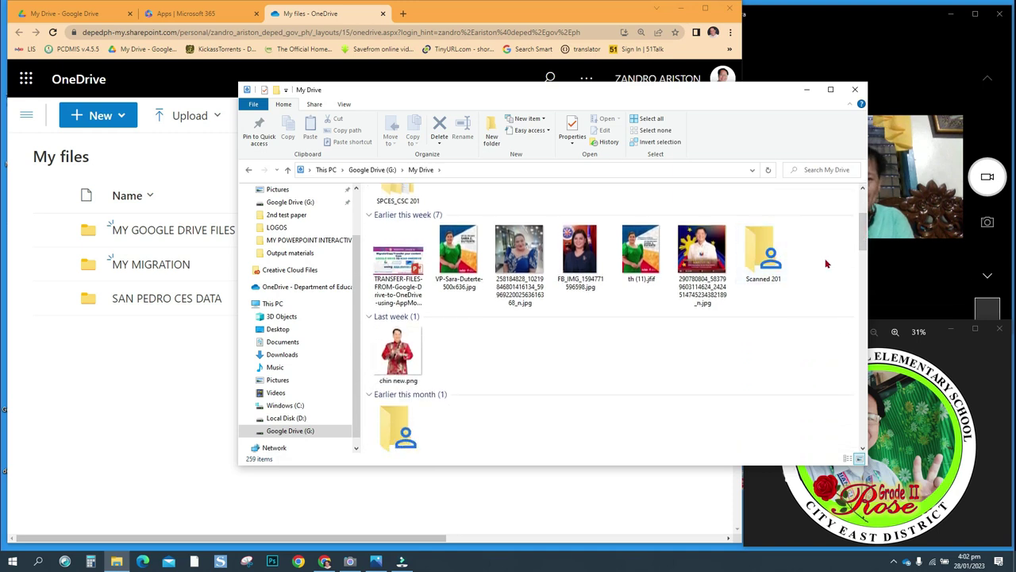
drag(863, 232, 864, 326)
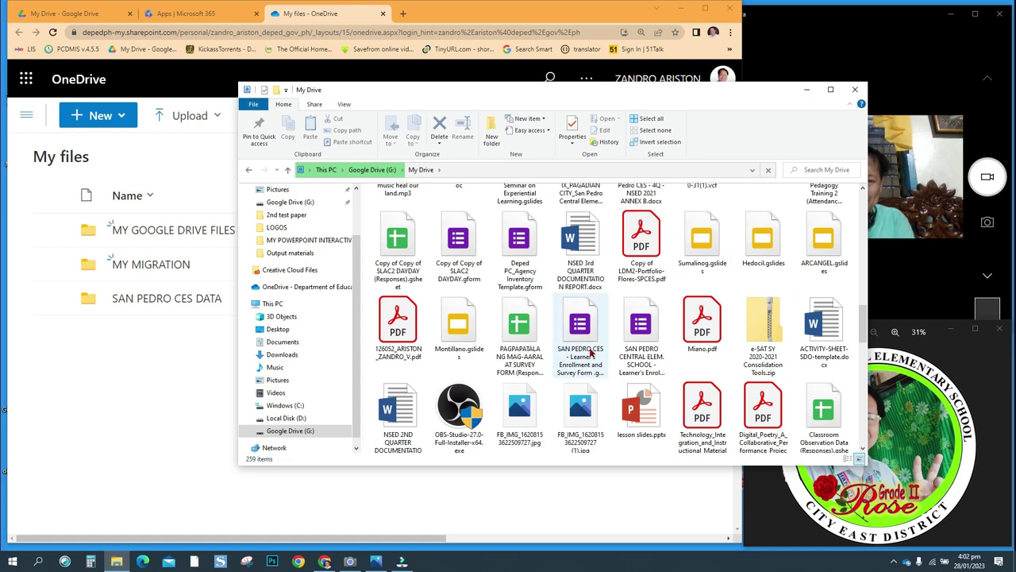
drag(863, 322, 863, 364)
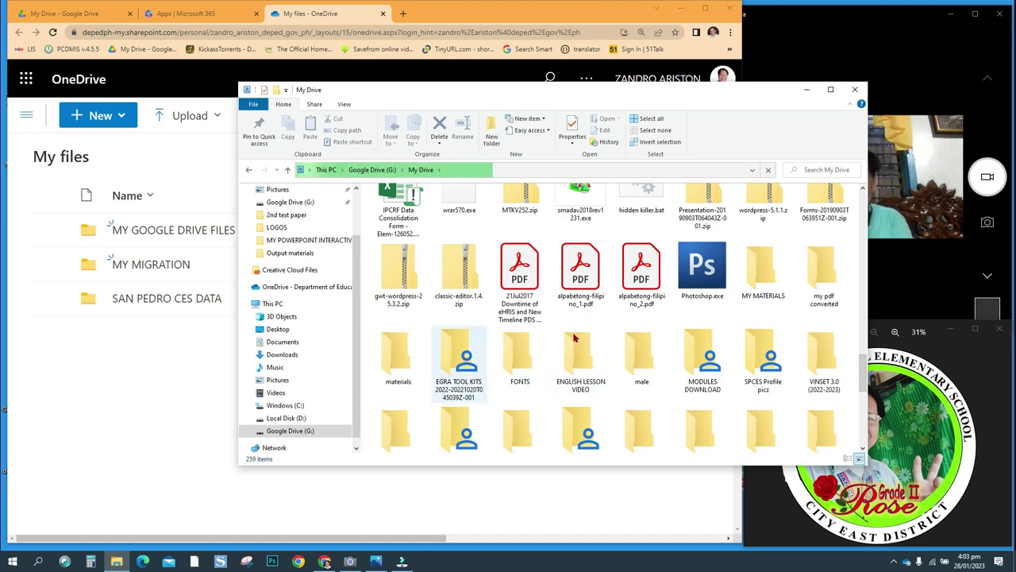
click(462, 351)
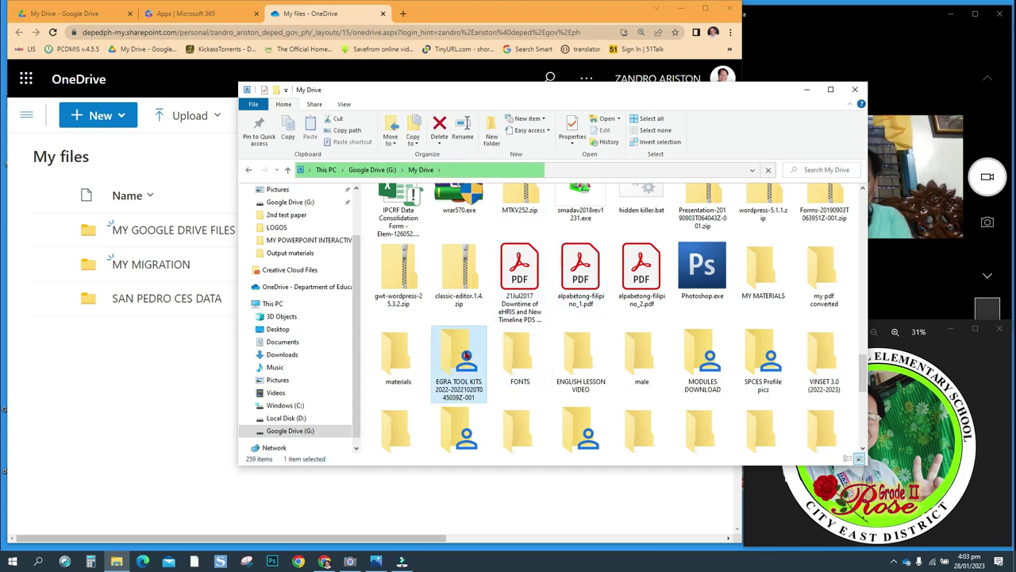
click(128, 399)
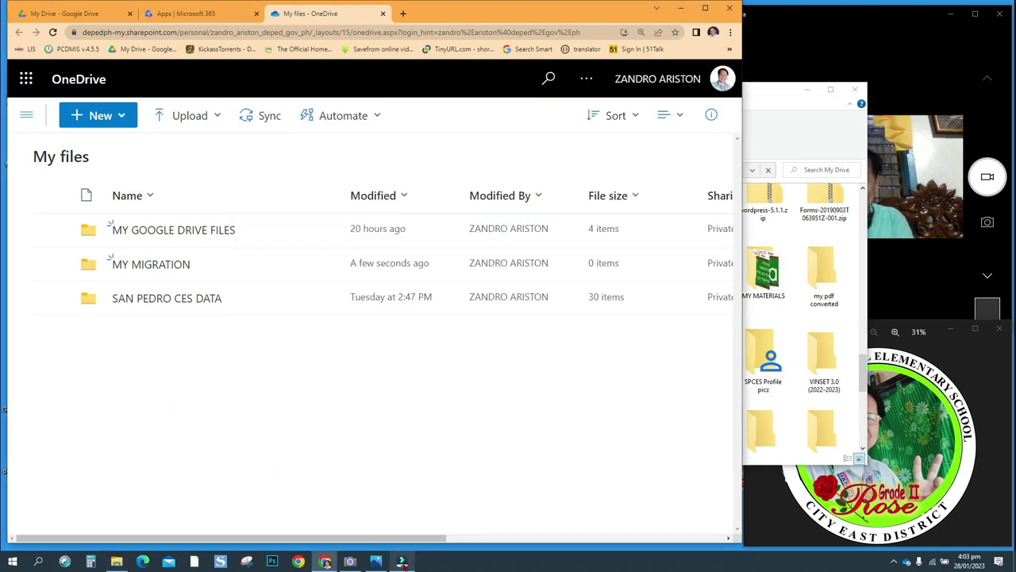
click(116, 561)
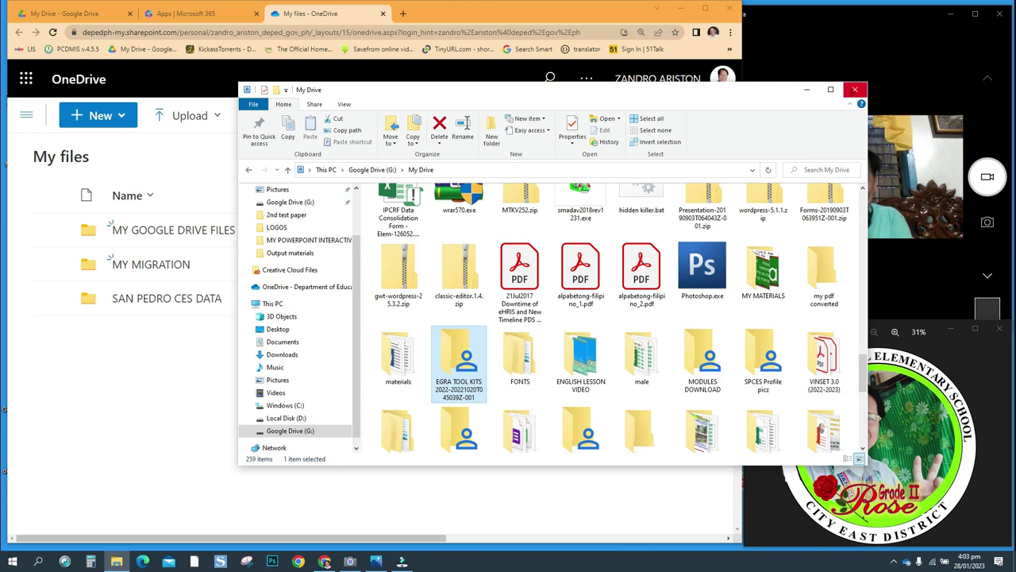
click(855, 89)
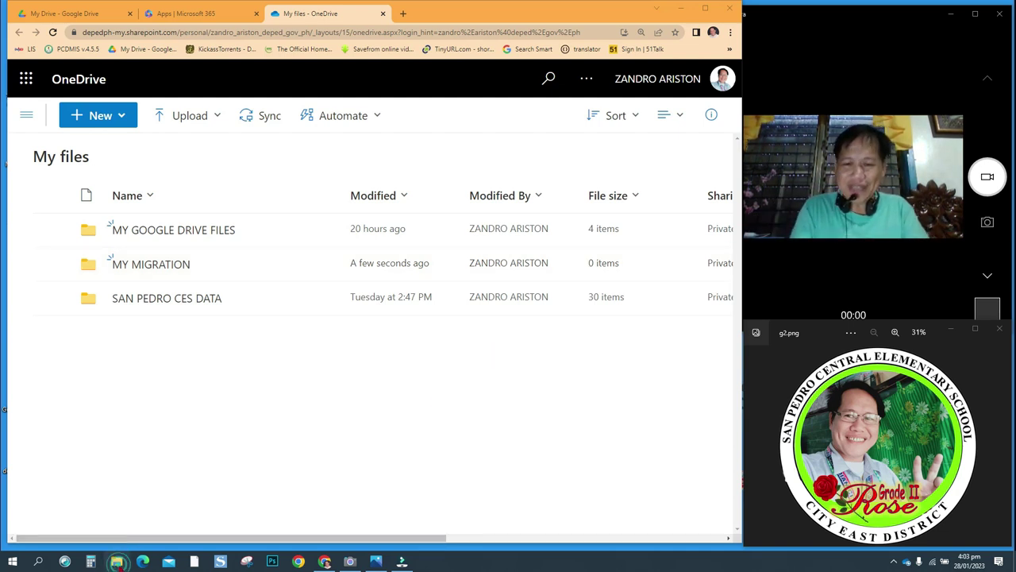
Step: Open My Drive on Google Drive (G:) in a new File Explorer window and group its contents by type
click(116, 562)
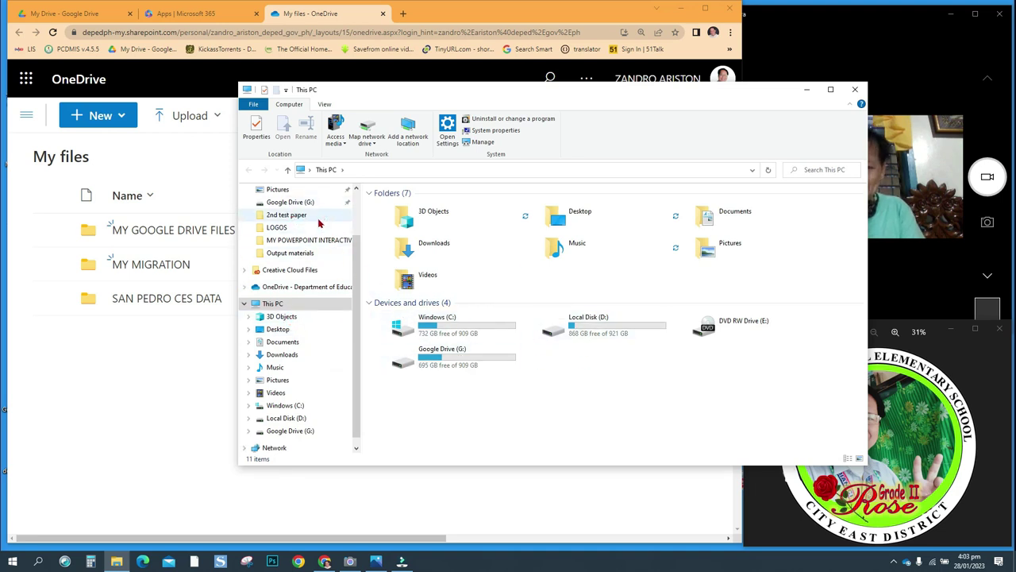
double_click(456, 360)
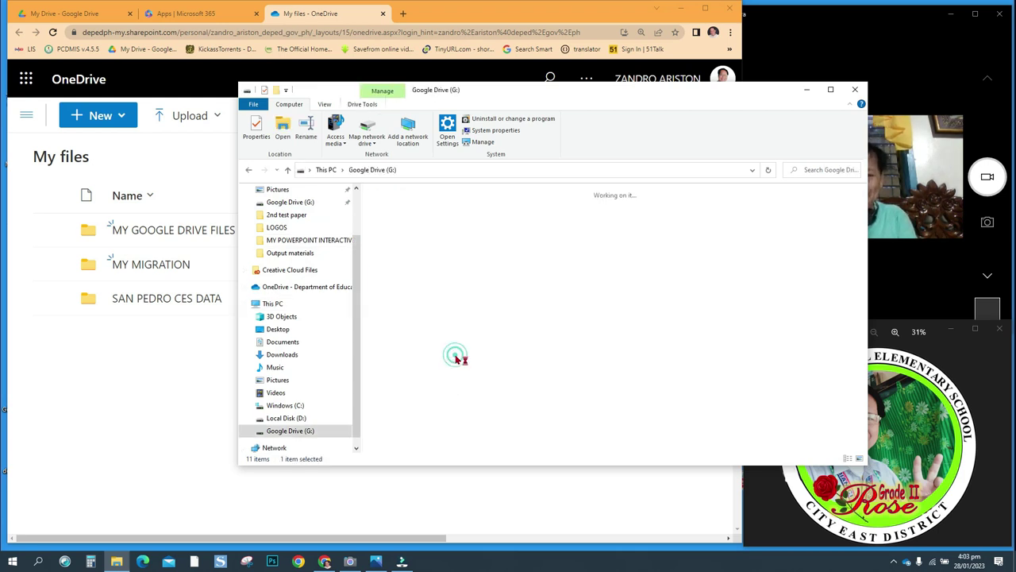
double_click(390, 222)
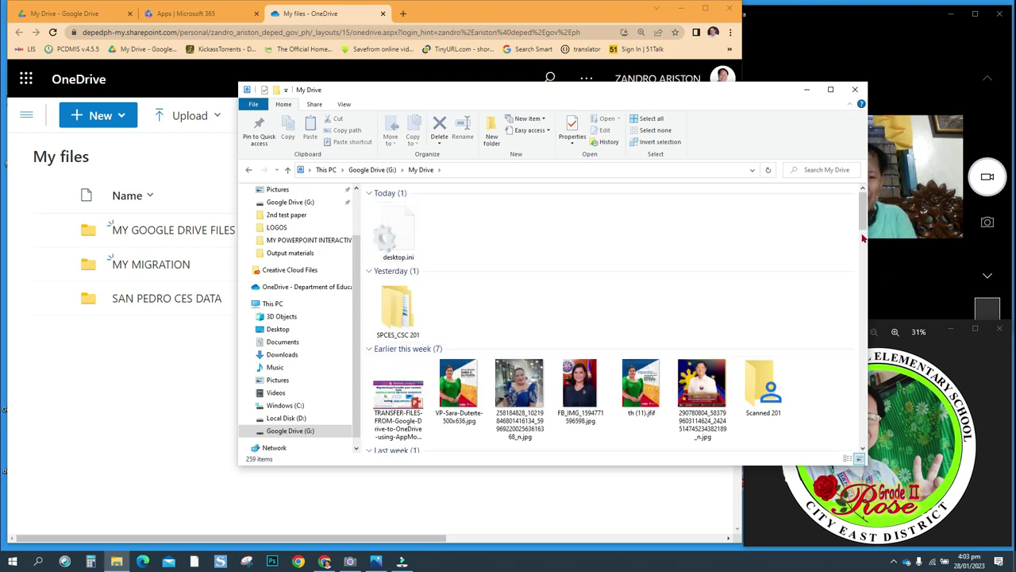
mouse_move(861, 232)
mouse_down()
mouse_move(858, 358)
mouse_move(859, 226)
mouse_up()
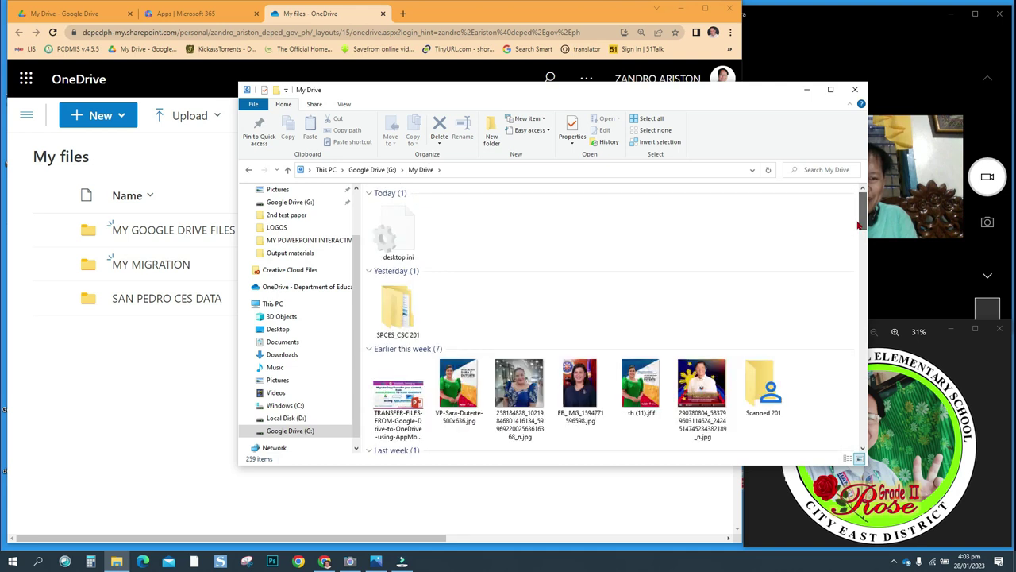
right_click(699, 228)
mouse_move(727, 257)
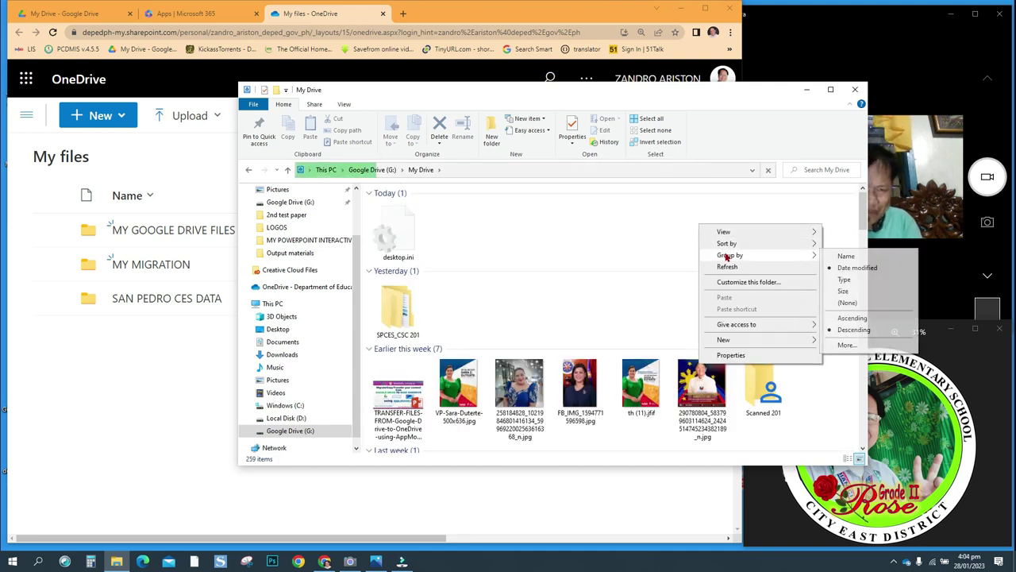
click(844, 280)
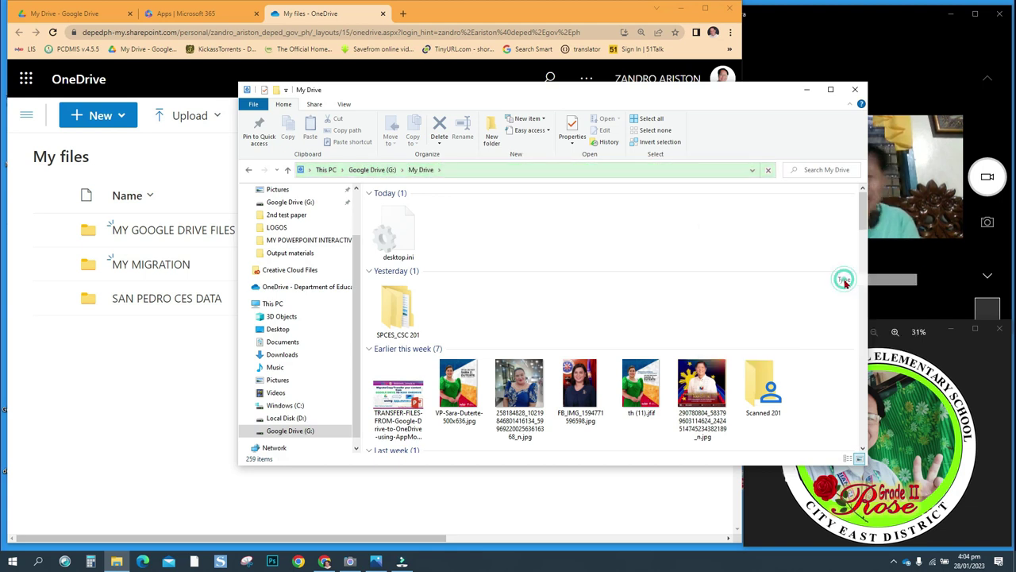
drag(863, 202, 863, 247)
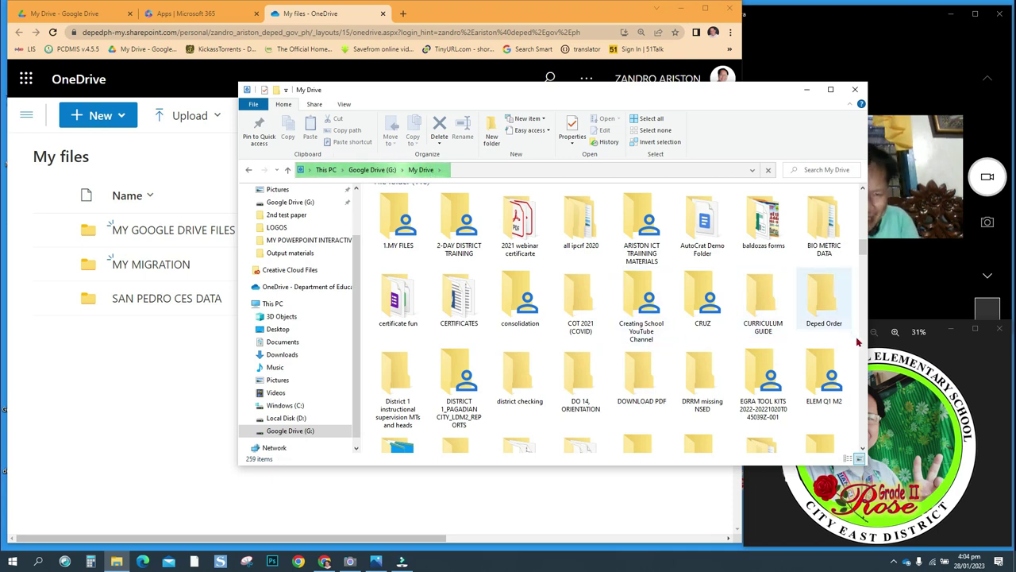
click(763, 384)
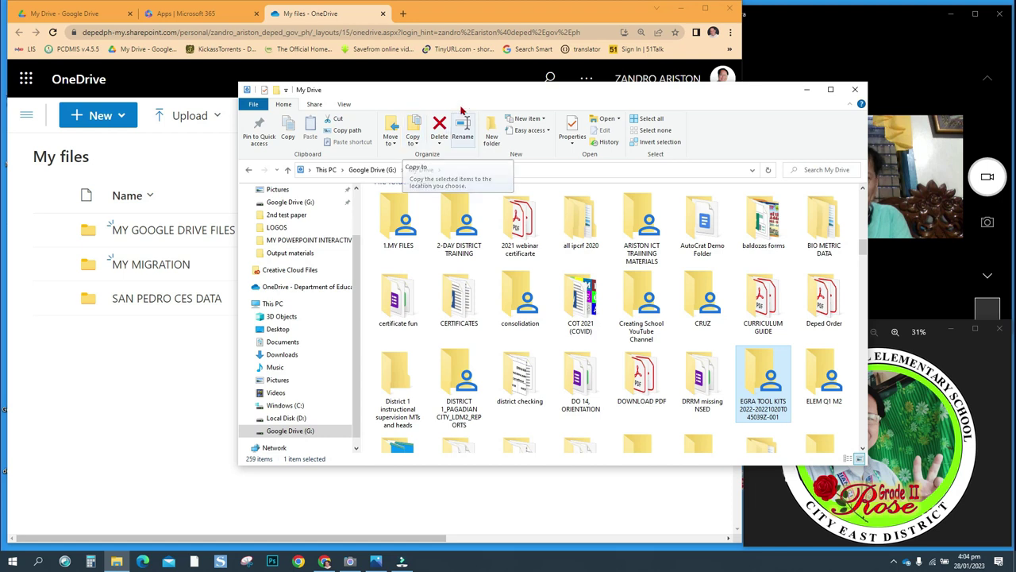
click(414, 141)
click(414, 142)
click(415, 142)
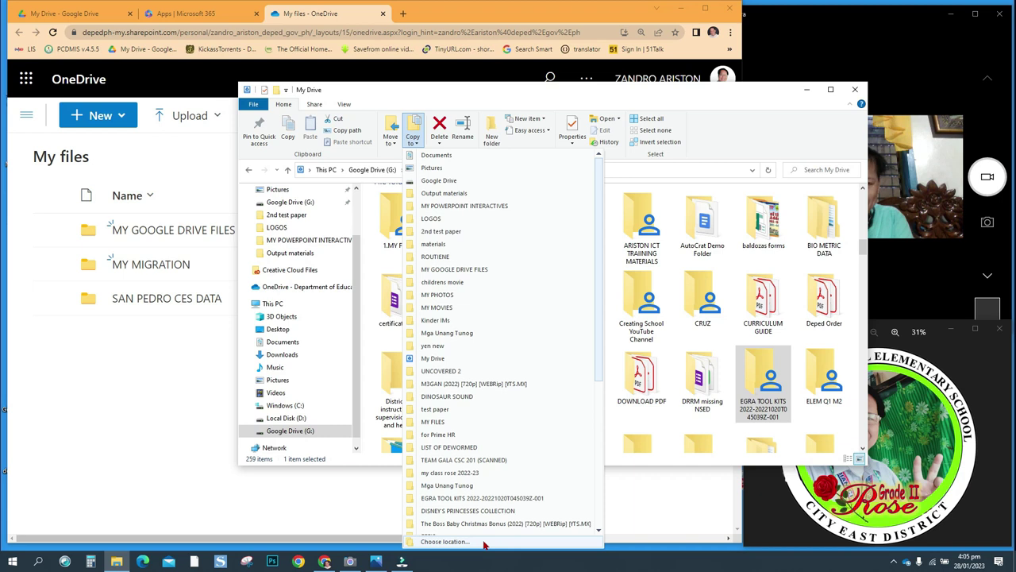
click(444, 541)
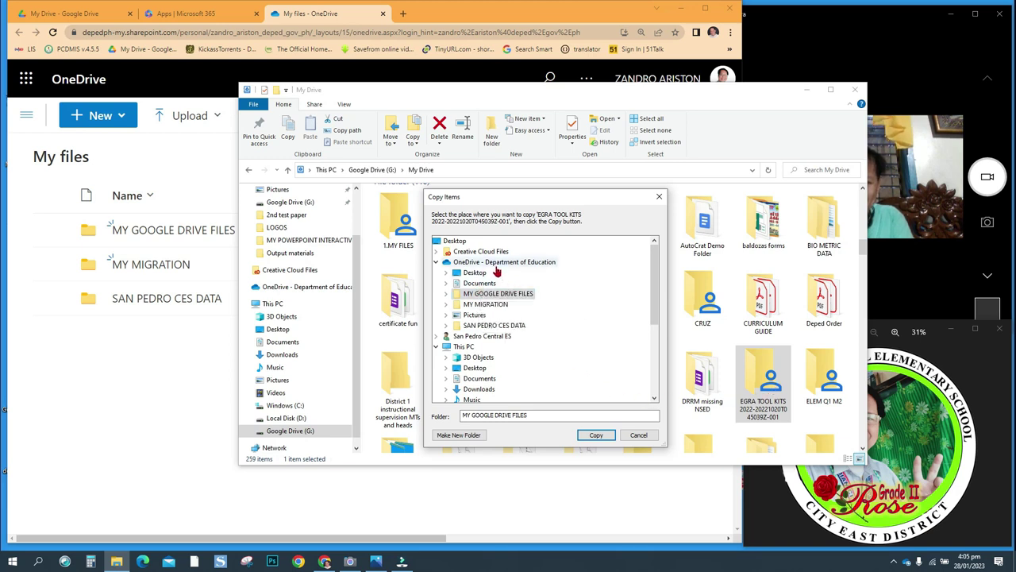
click(509, 306)
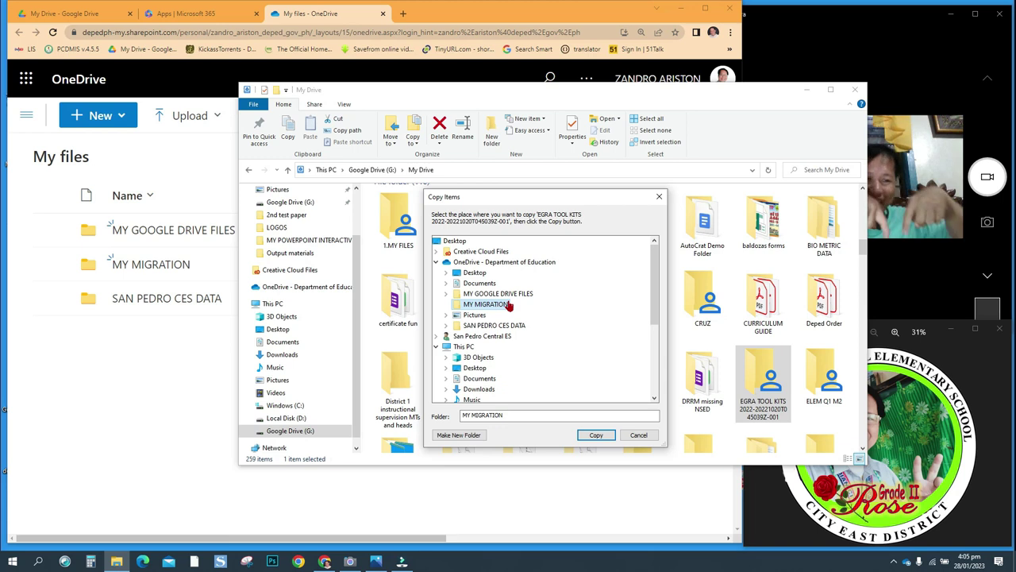
click(596, 435)
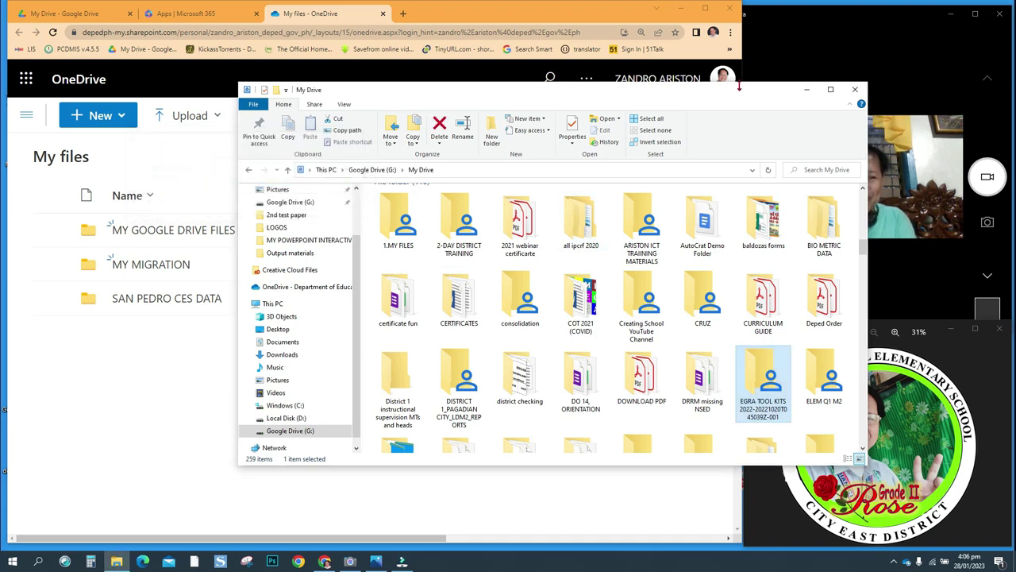
Step: Switch to OneDrive in the browser, refresh My files, and open the MY MIGRATION folder to check the copied folder
drag(699, 100, 720, 95)
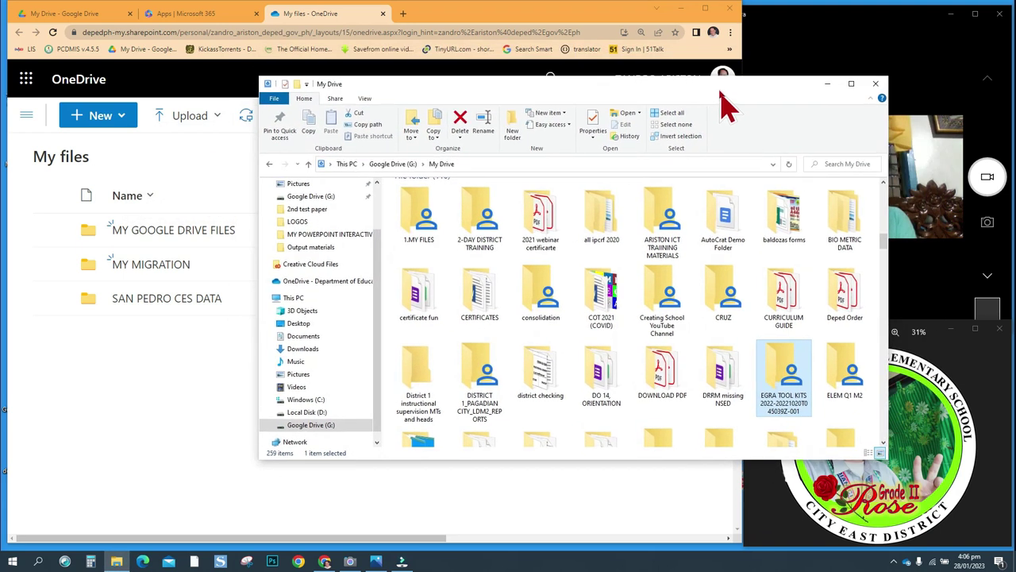
click(135, 426)
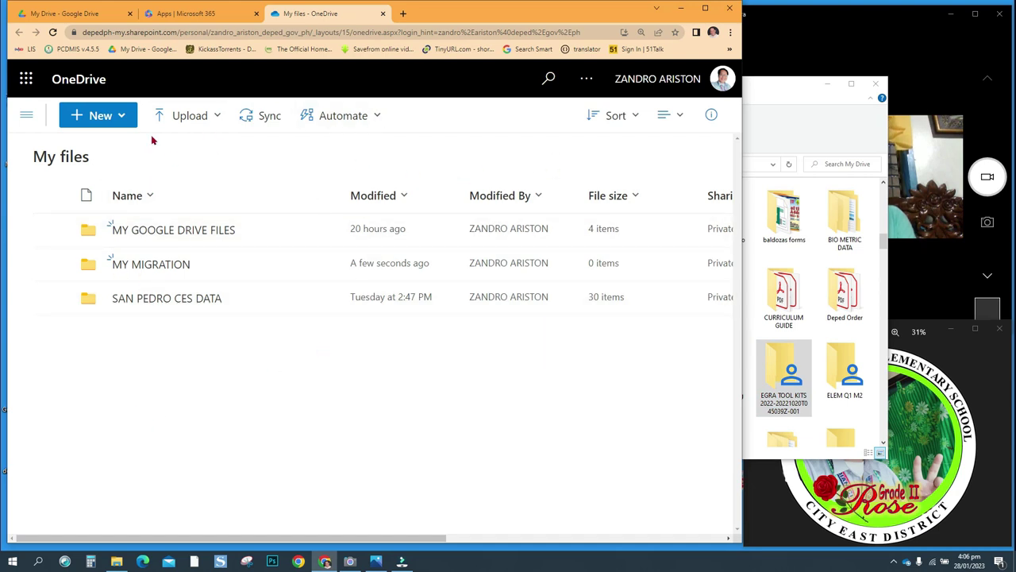
click(53, 32)
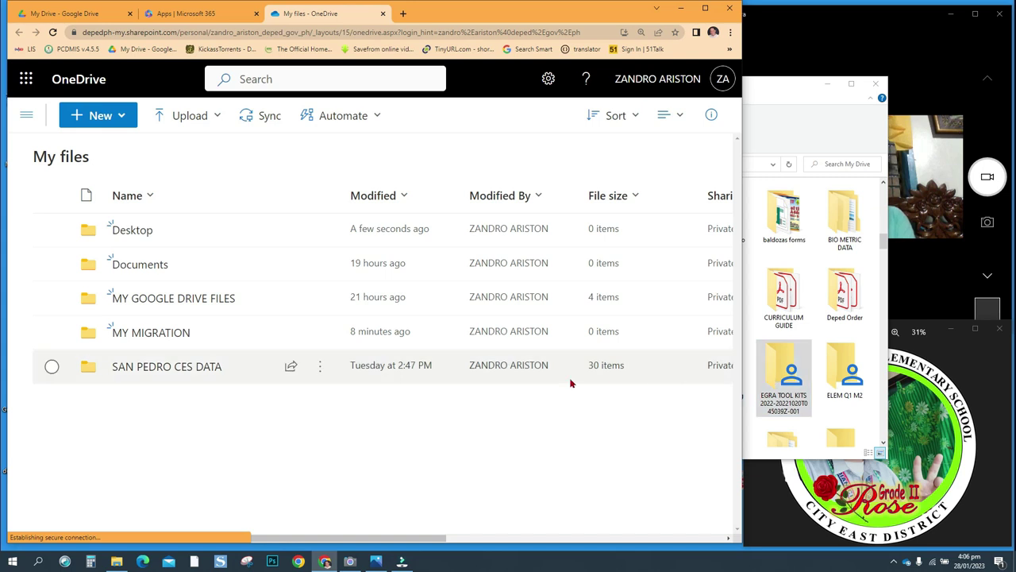
click(189, 334)
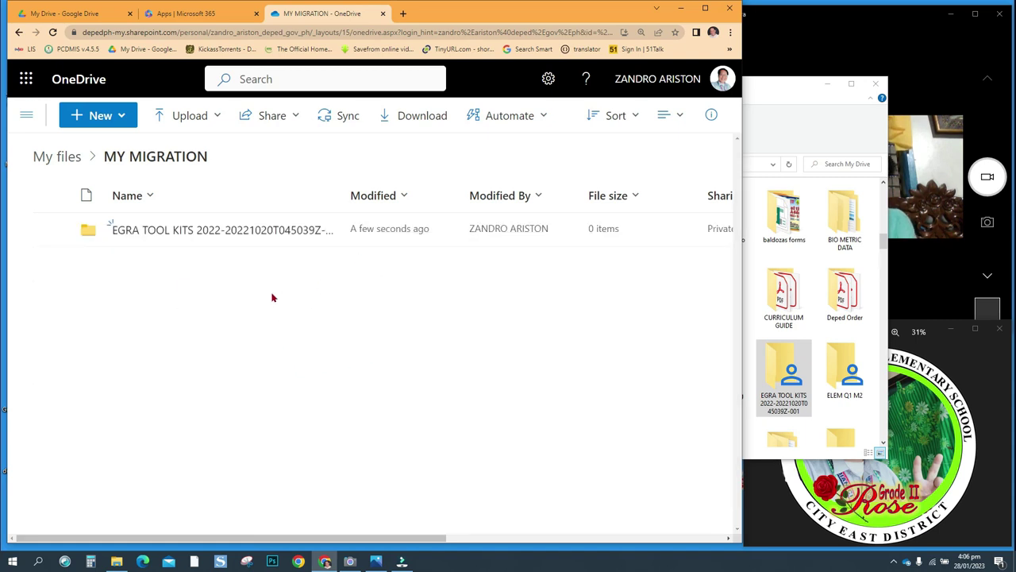
click(183, 230)
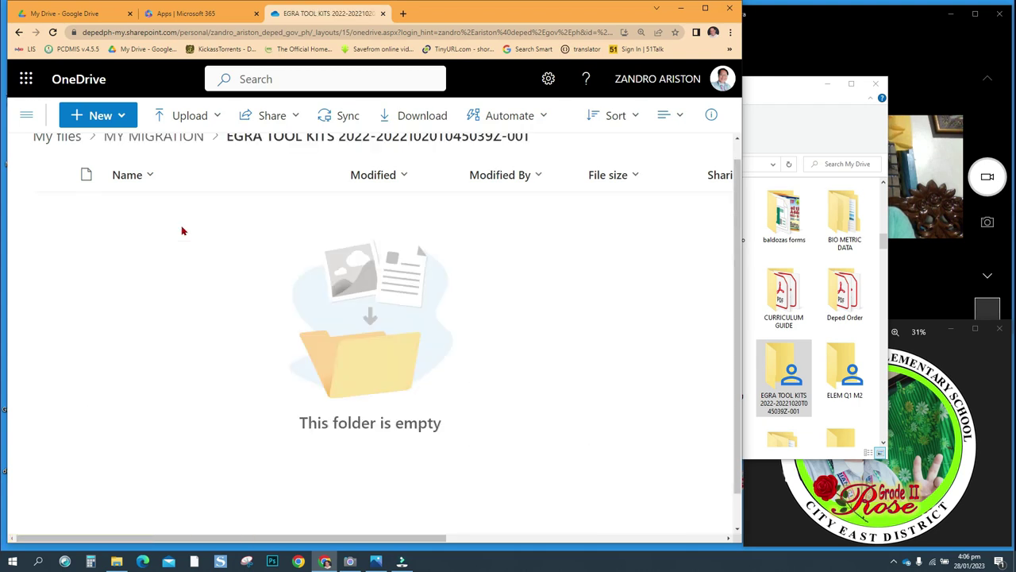
click(53, 34)
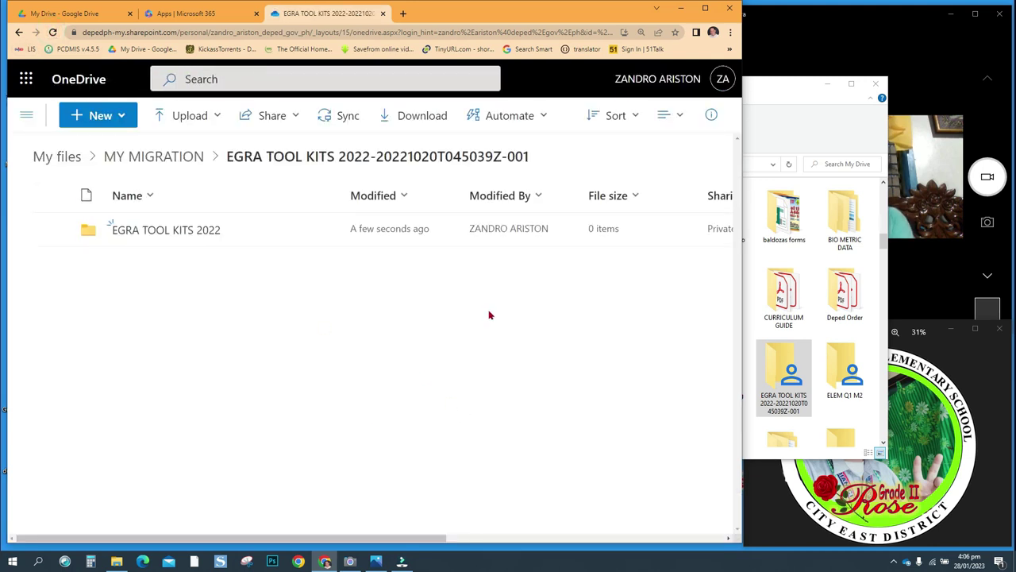
click(146, 232)
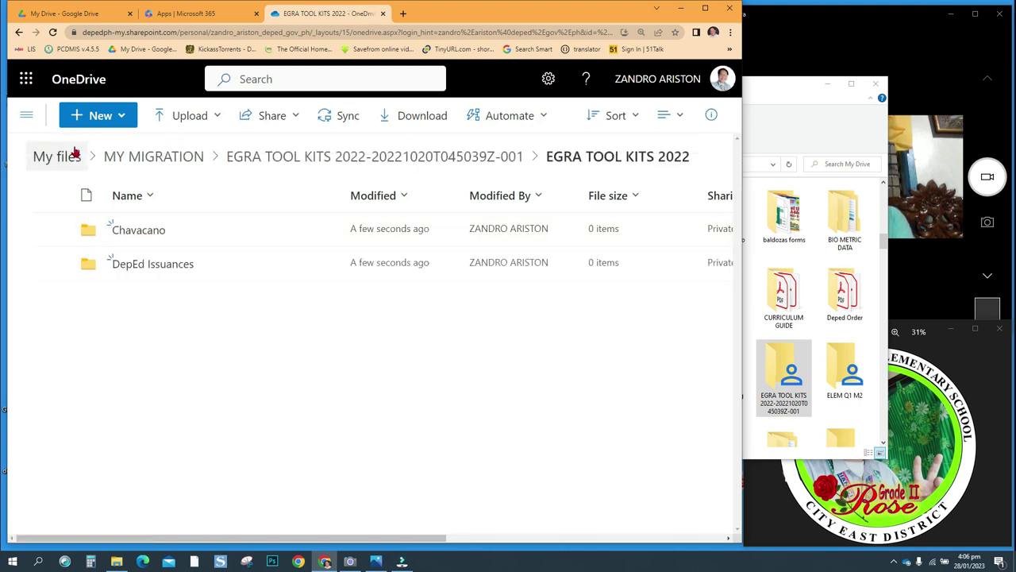
click(20, 33)
click(18, 32)
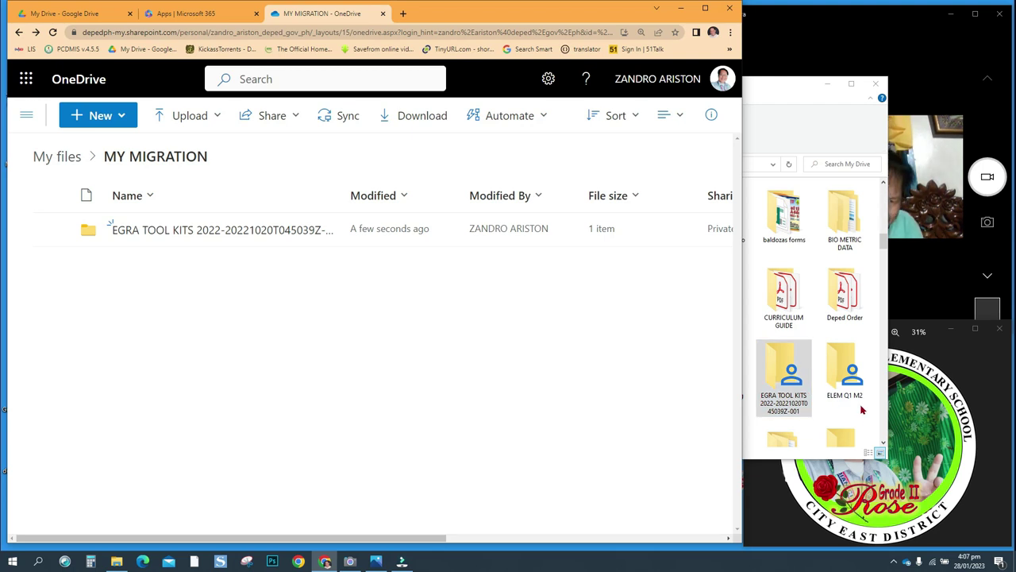
Step: In File Explorer, copy the "kotobee module for training" folder from My Drive into the MY MIGRATION folder under OneDrive - Department of Education
click(882, 446)
scroll(883, 446, down, 1)
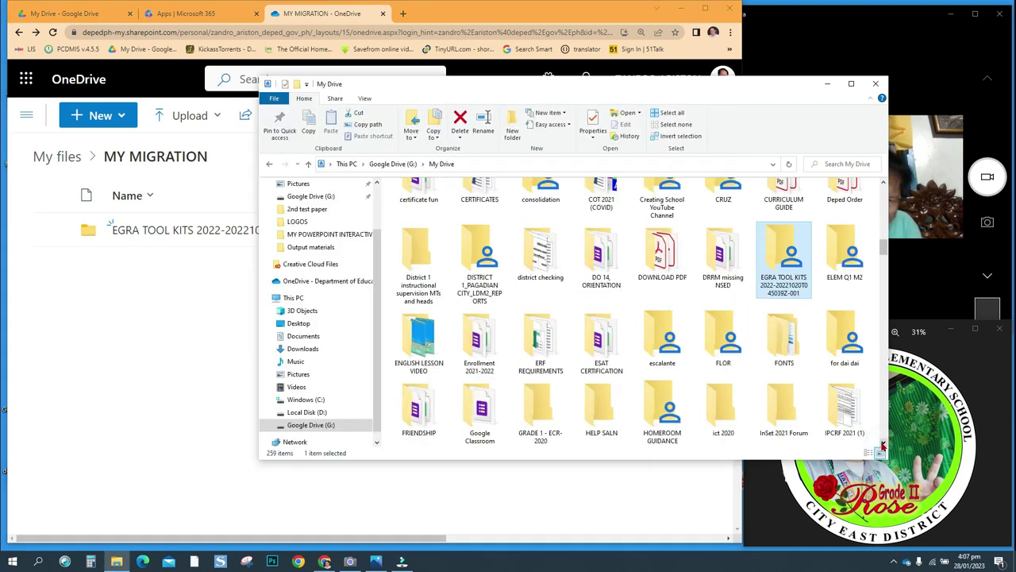
scroll(883, 446, down, 3)
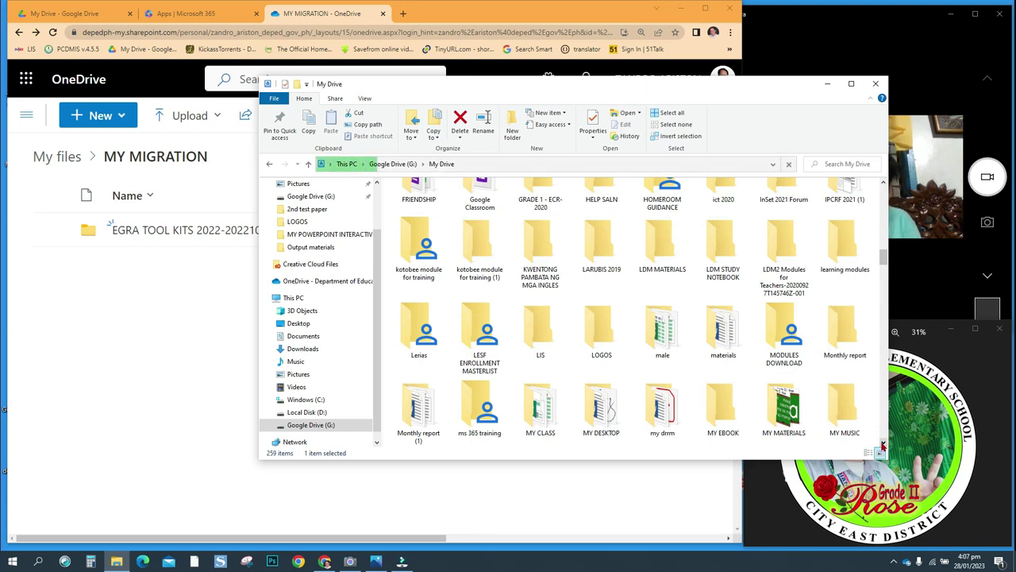
click(430, 267)
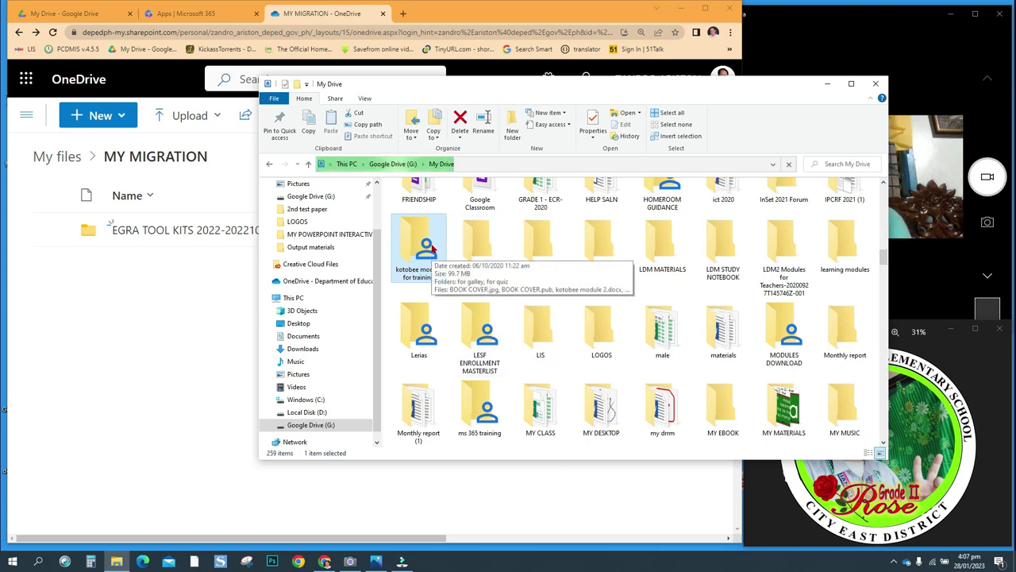
click(436, 133)
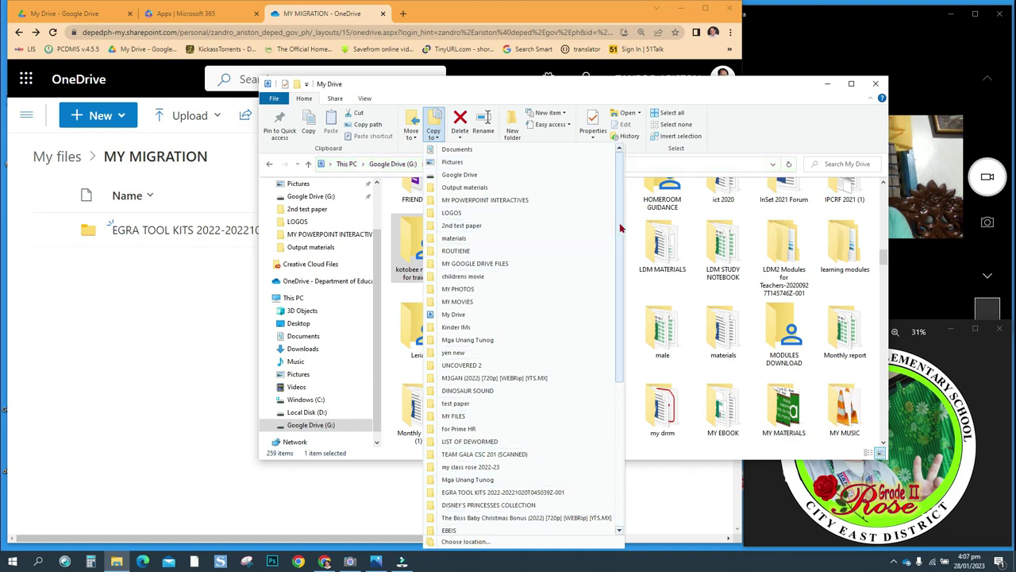
click(492, 541)
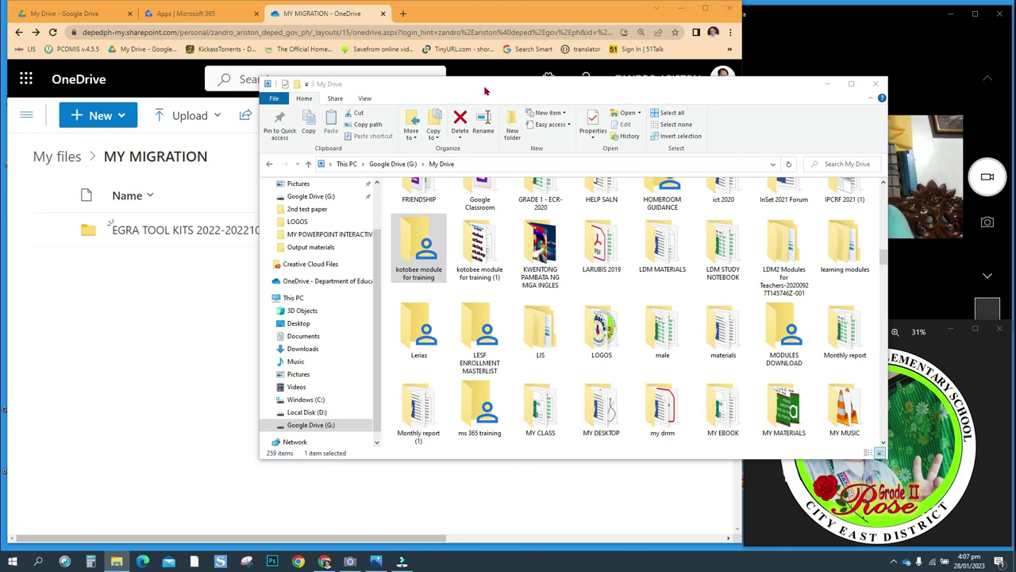
click(435, 139)
click(474, 388)
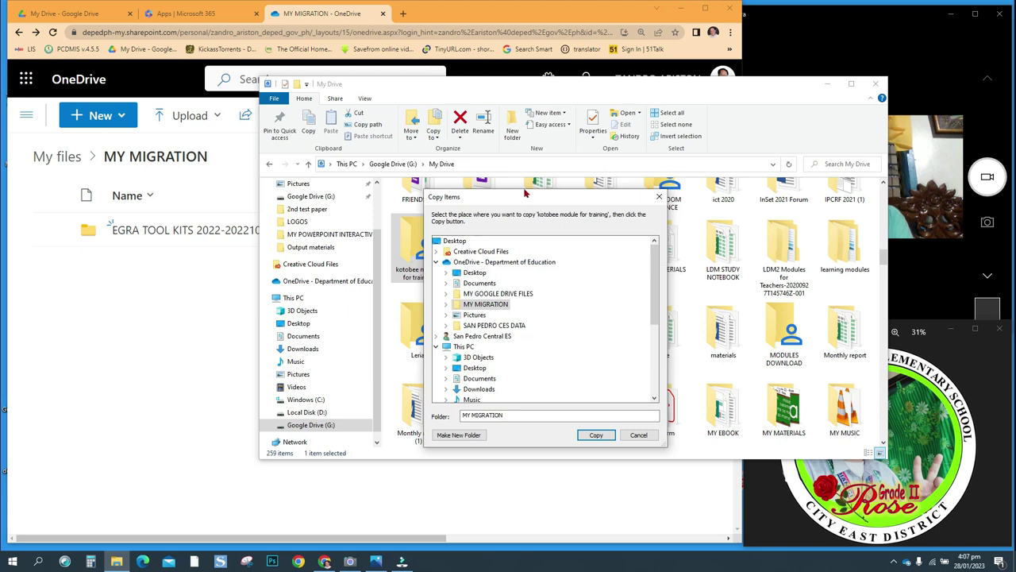
double_click(491, 306)
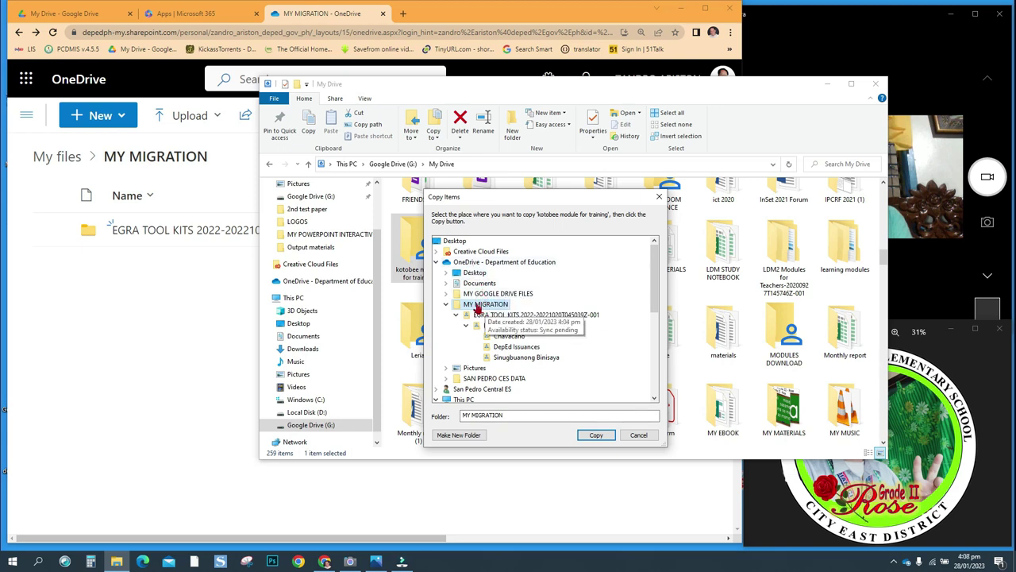
click(596, 436)
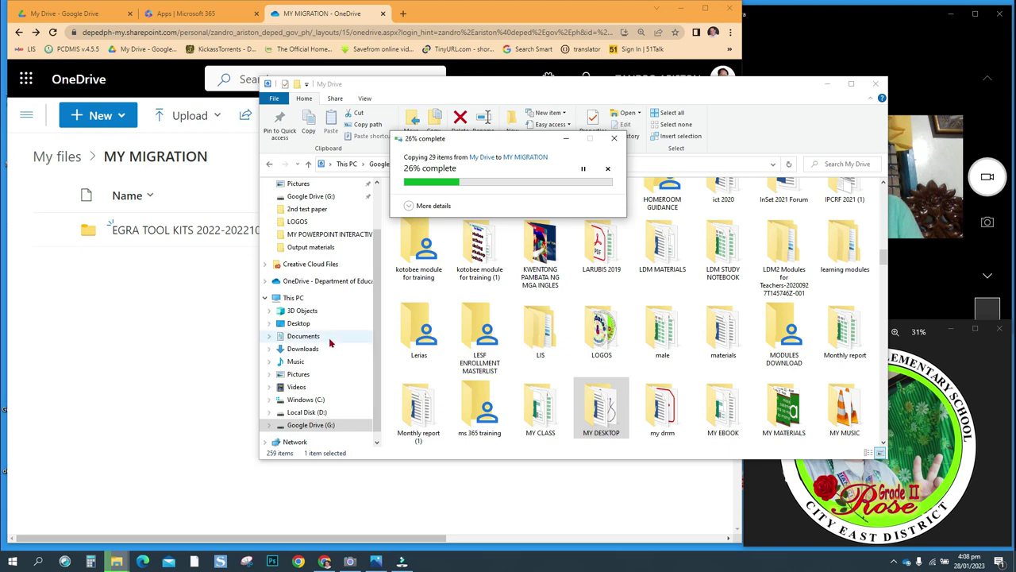
Step: Bring the copy progress window in front of OneDrive in the browser to monitor it, and minimize the My Drive window
click(153, 307)
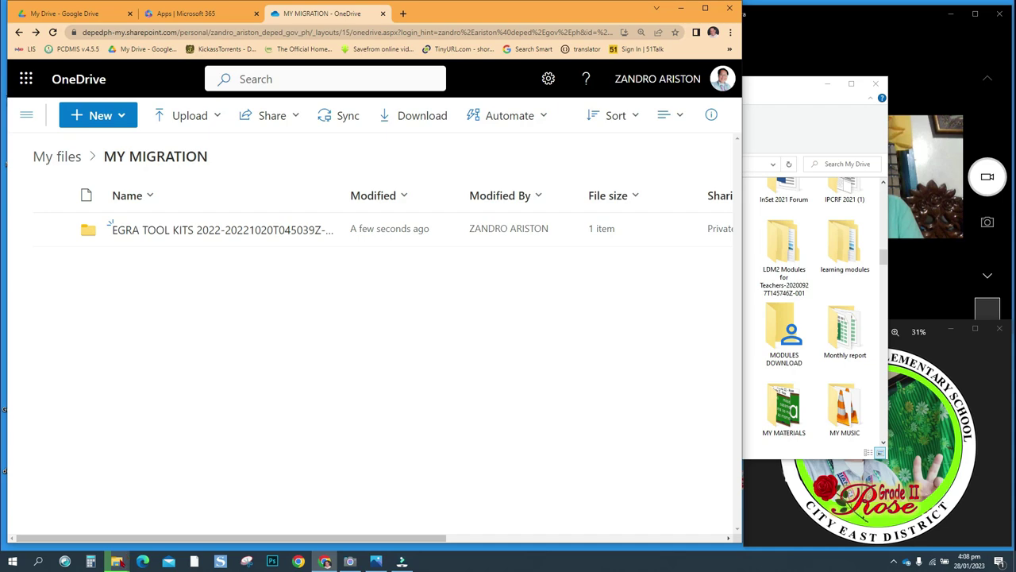
mouse_move(117, 561)
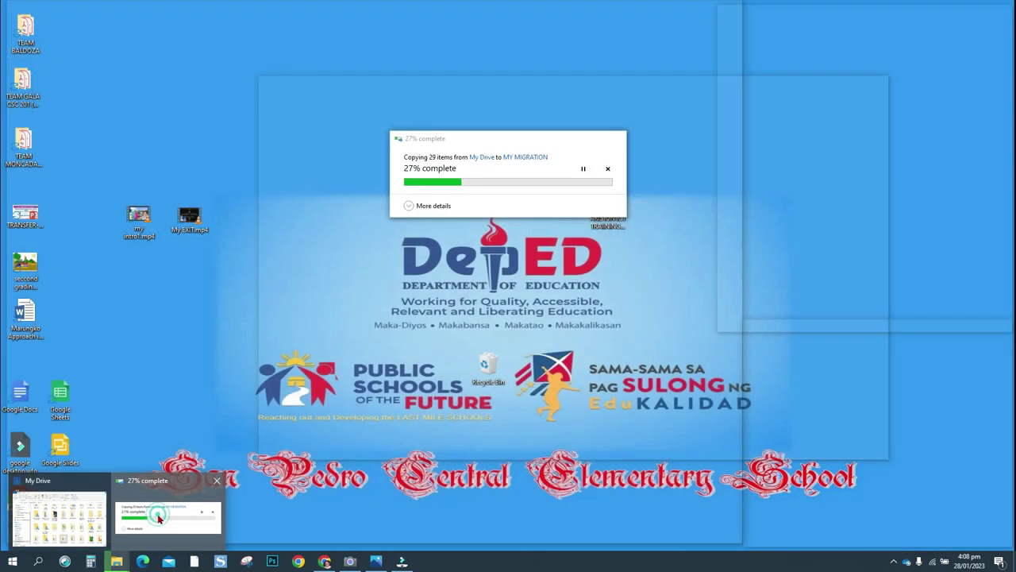
click(158, 518)
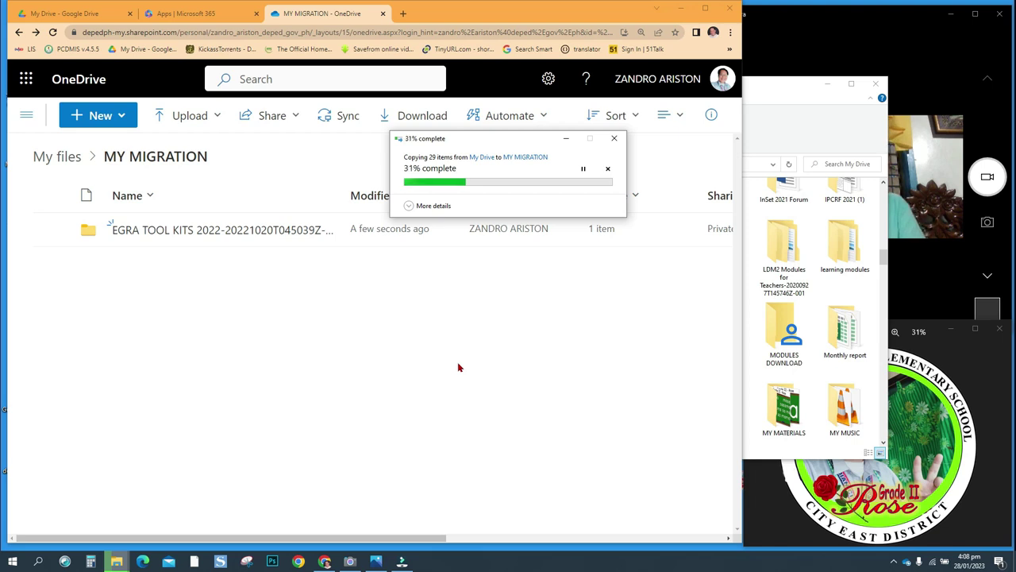
click(827, 85)
click(827, 84)
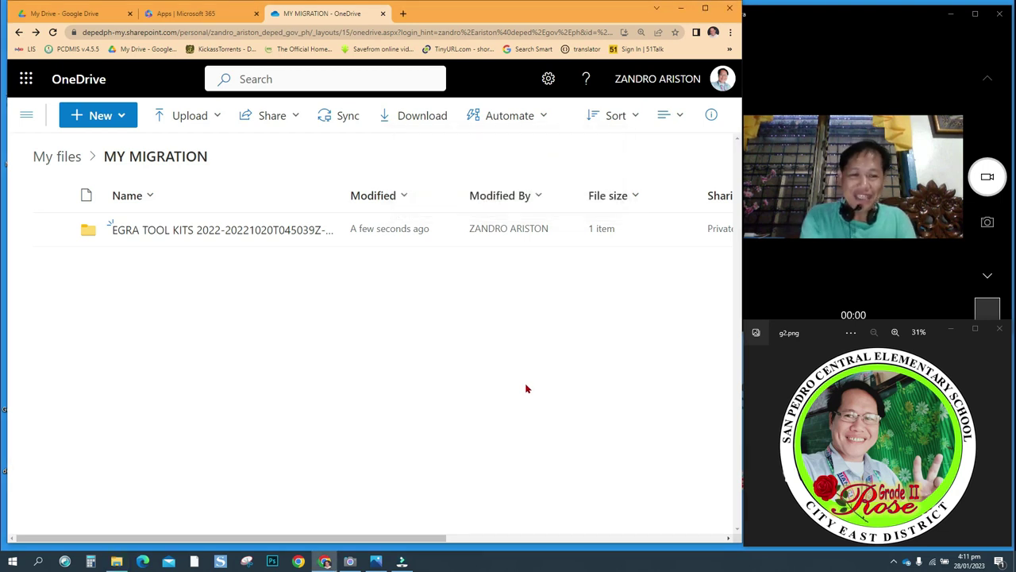
Step: Refresh MY MIGRATION in OneDrive, open the "kotobee module for training" folder to check its contents, and go back to My files
click(52, 33)
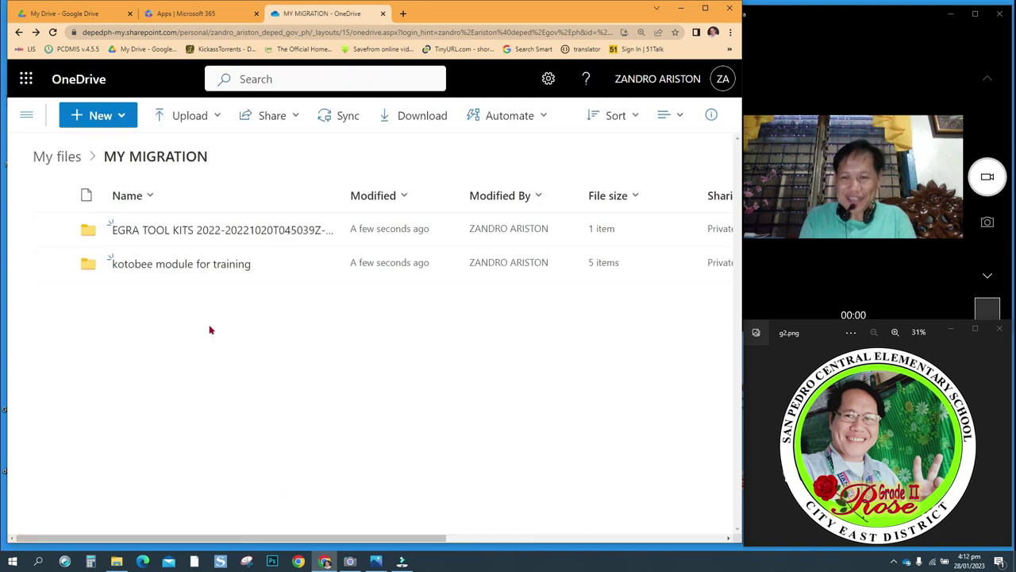
click(196, 269)
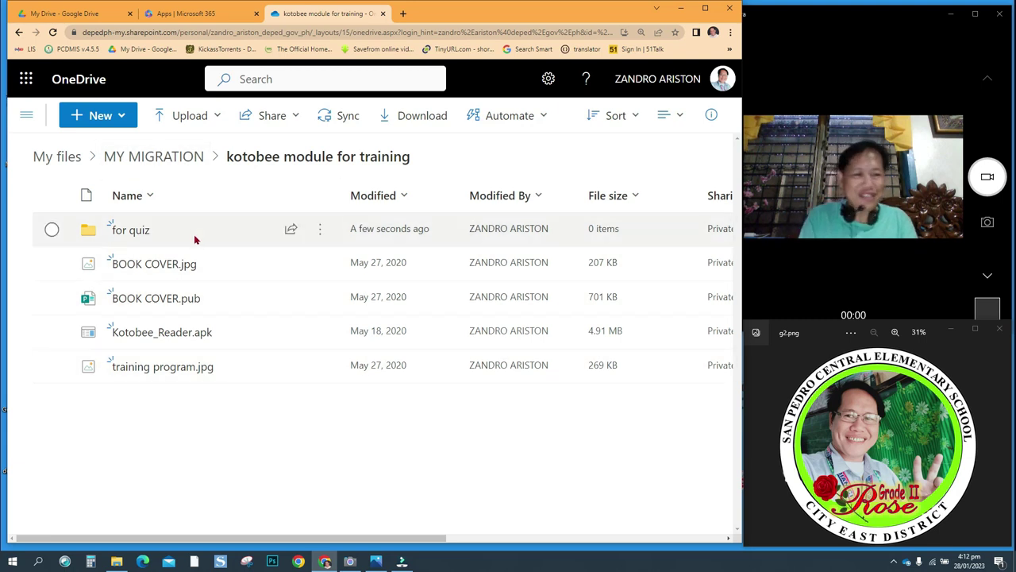
click(20, 34)
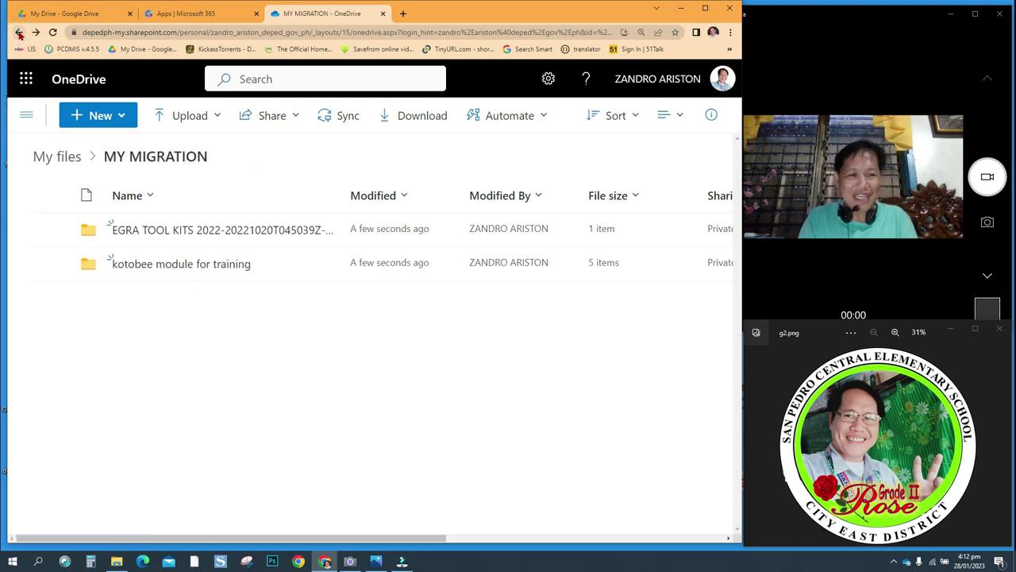
click(20, 34)
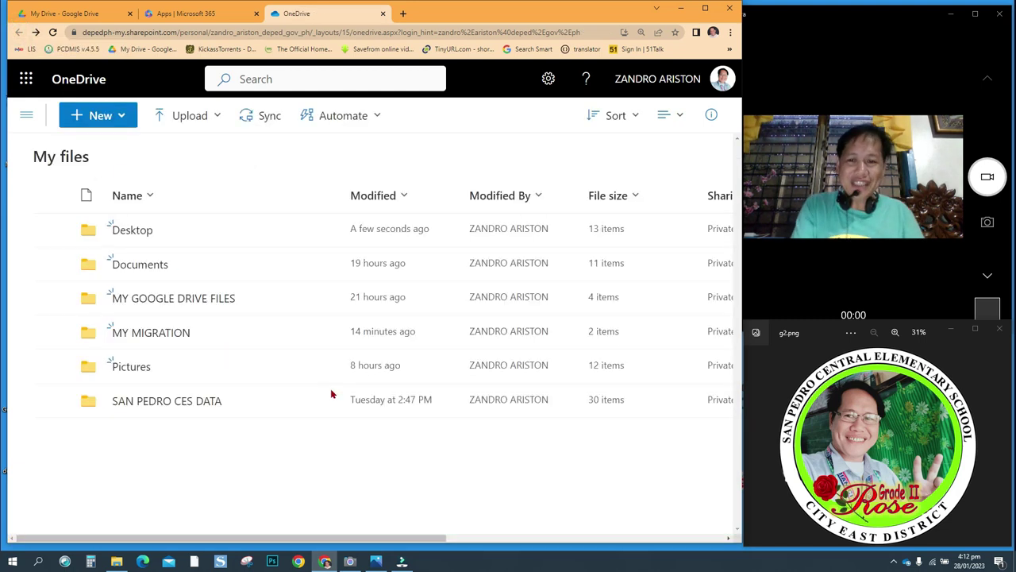